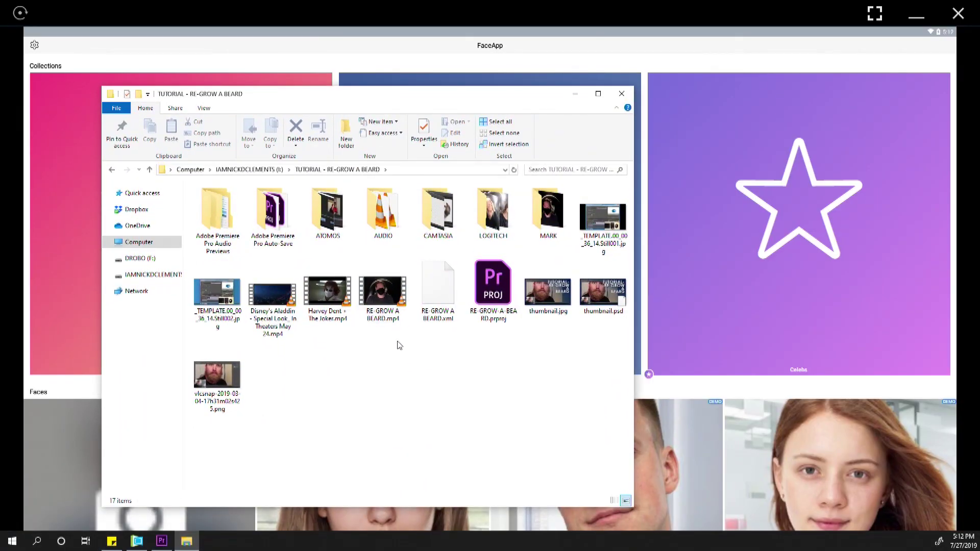
Bring RE-GROW A BEARD.mp4 from its tutorial folder into the Premiere Pro project.
{"action": "left_click", "coordinate": [387, 302]}
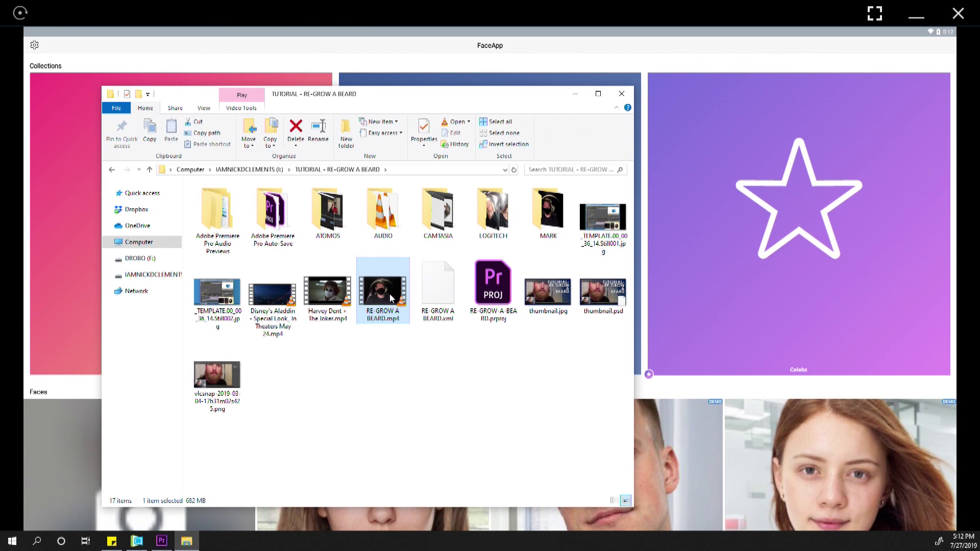
{"action": "left_click_drag", "start_coordinate": [389, 293], "coordinate": [868, 199]}
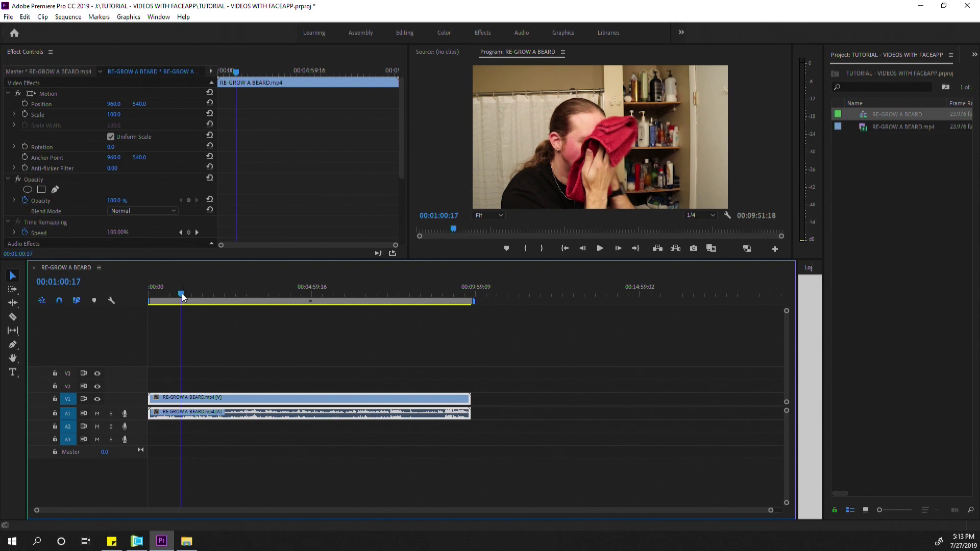
Locate the moment around 00:01:05:10 where the towel comes off the face and cut the RE-GROW A BEARD clip near it.
{"action": "left_click_drag", "start_coordinate": [182, 297], "coordinate": [185, 298]}
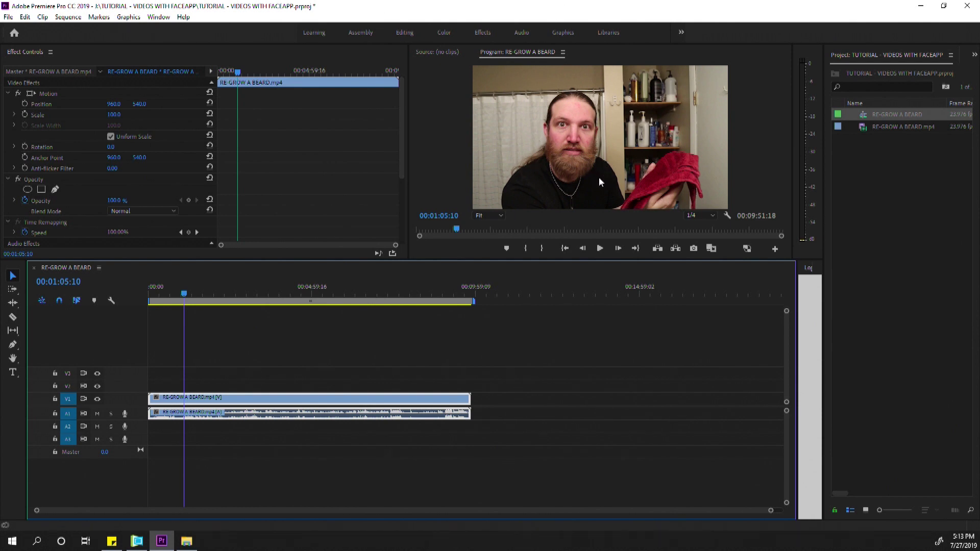
{"action": "key", "text": "equal"}
{"action": "key", "text": "equal"}
{"action": "left_click_drag", "start_coordinate": [435, 292], "coordinate": [423, 292]}
{"action": "key", "text": "ctrl+k"}
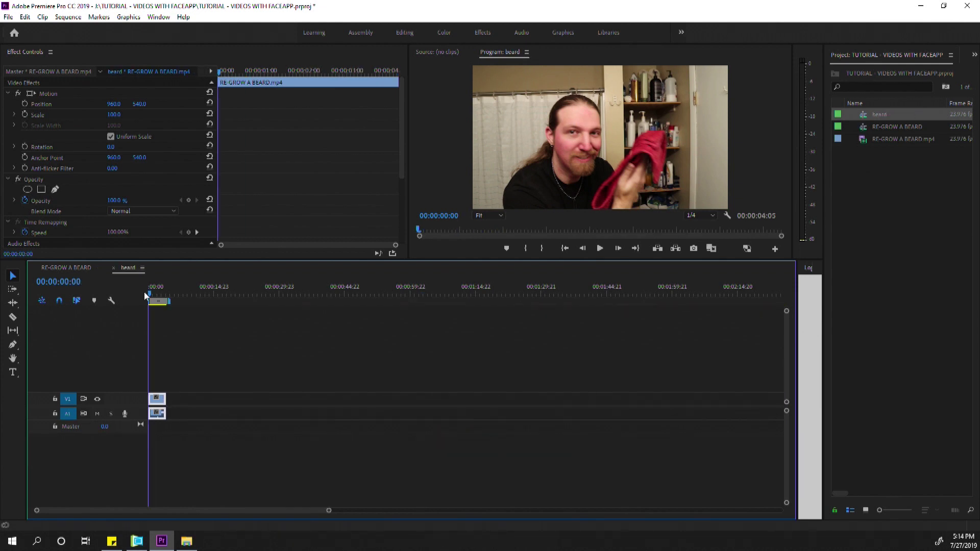
Check where the beard sequence ends and calculate 4 × 24 in Calculator to estimate its number of frames.
{"action": "left_click_drag", "start_coordinate": [146, 294], "coordinate": [294, 301]}
{"action": "key", "text": "equal"}
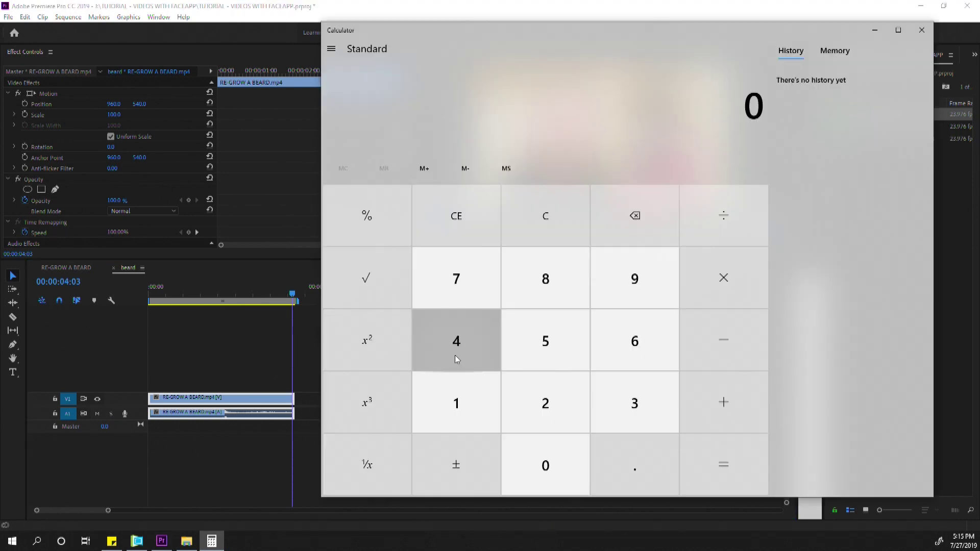
{"action": "left_click", "coordinate": [457, 359]}
{"action": "left_click", "coordinate": [711, 306]}
{"action": "left_click", "coordinate": [576, 407]}
{"action": "left_click", "coordinate": [468, 357]}
{"action": "left_click", "coordinate": [749, 464]}
{"action": "left_click", "coordinate": [922, 30]}
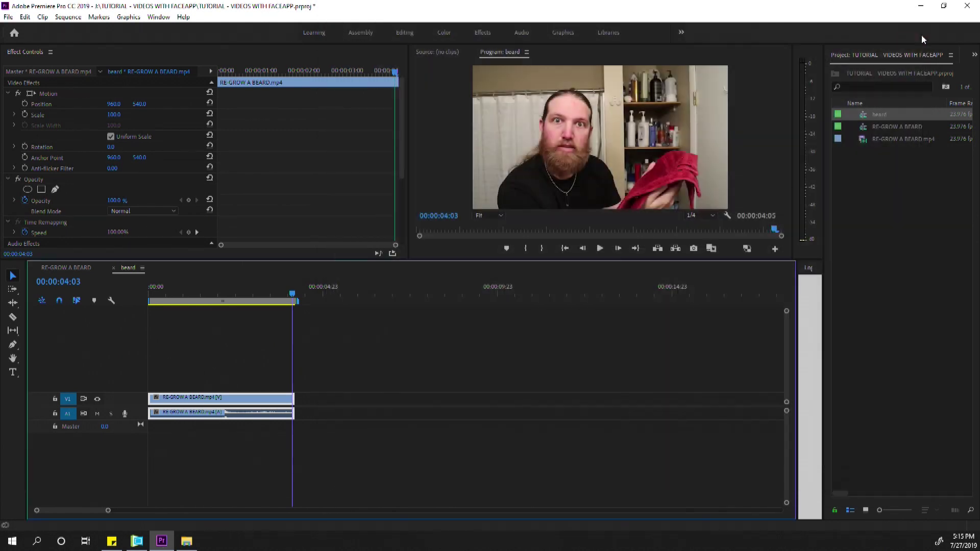
Review the beard sequence around 00:00:03:04 and through its opening frames.
{"action": "left_click", "coordinate": [260, 297]}
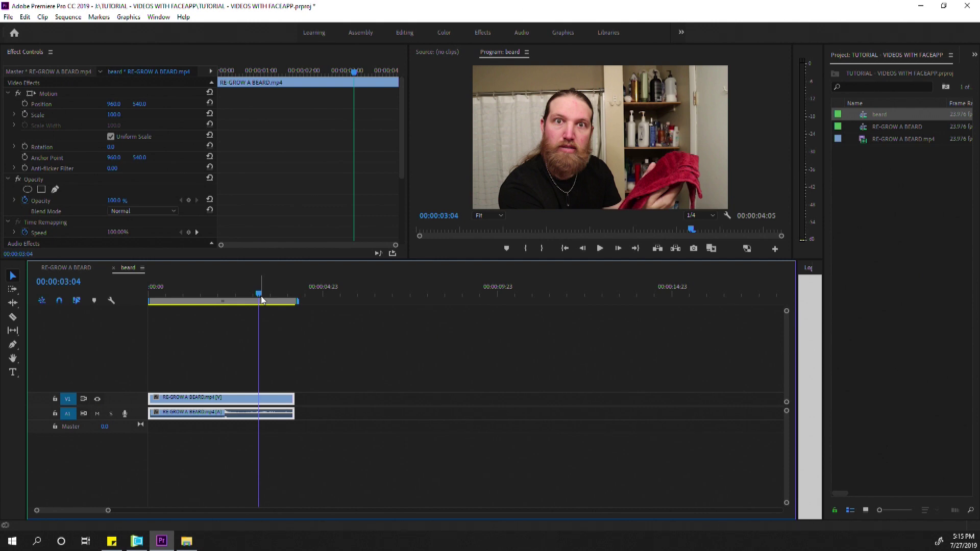
{"action": "left_click", "coordinate": [152, 292]}
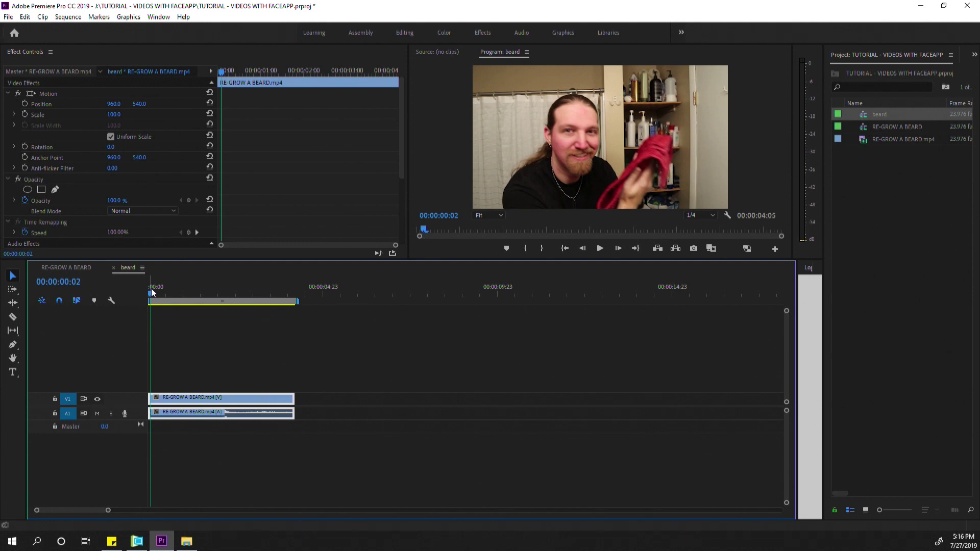
{"action": "left_click_drag", "start_coordinate": [152, 292], "coordinate": [206, 293]}
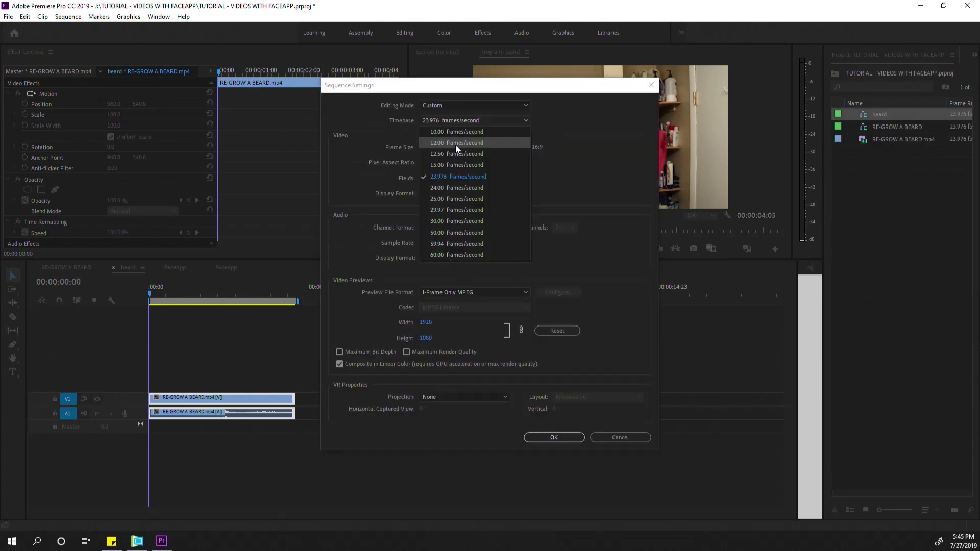
Set the beard sequence's timebase to 12.00 frames/second, accept deleting its previews, and move the playhead to frame 12.
{"action": "left_click", "coordinate": [455, 145]}
{"action": "left_click", "coordinate": [570, 441]}
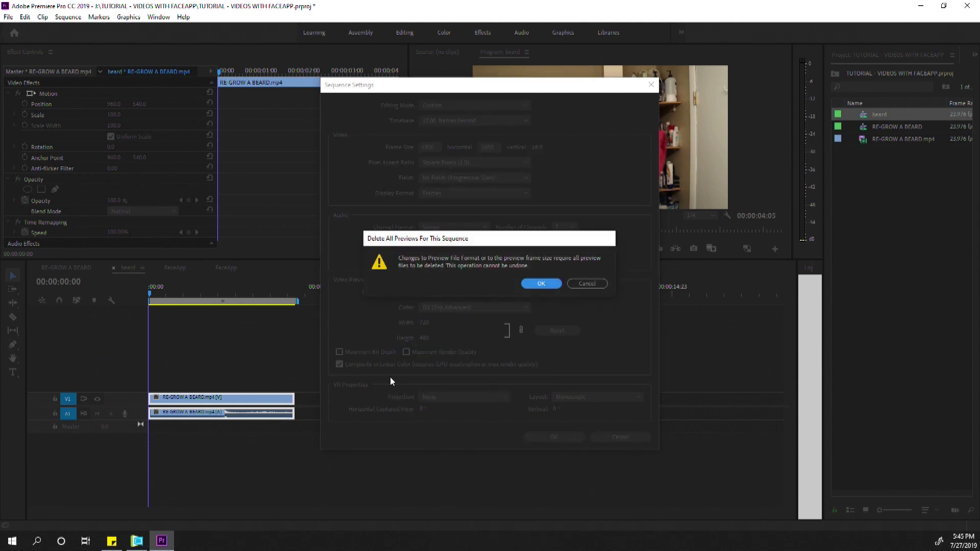
{"action": "left_click", "coordinate": [540, 285]}
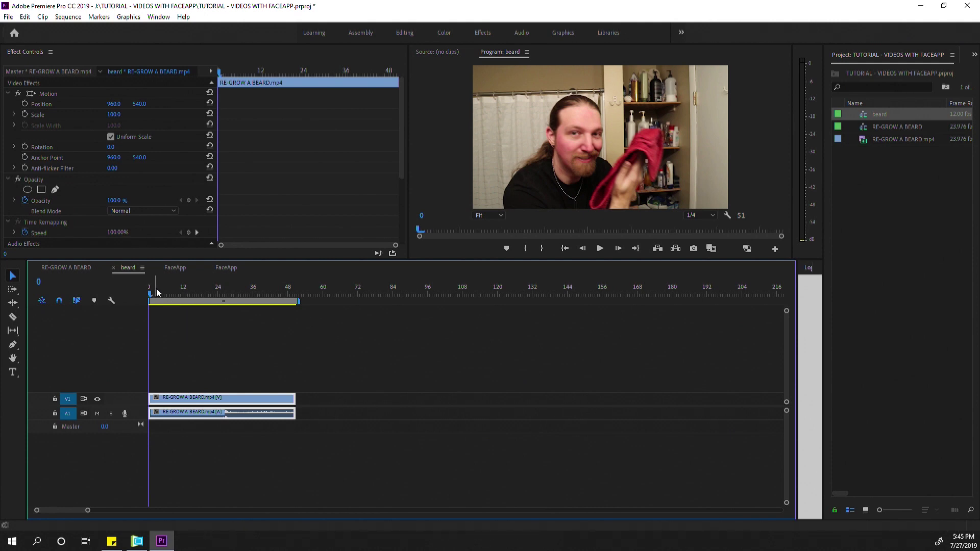
{"action": "left_click_drag", "start_coordinate": [157, 292], "coordinate": [187, 288]}
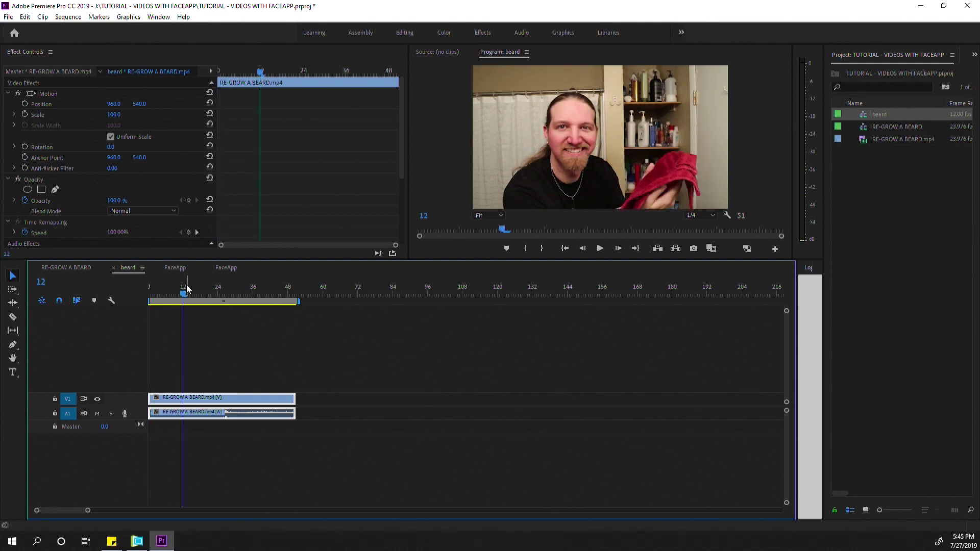
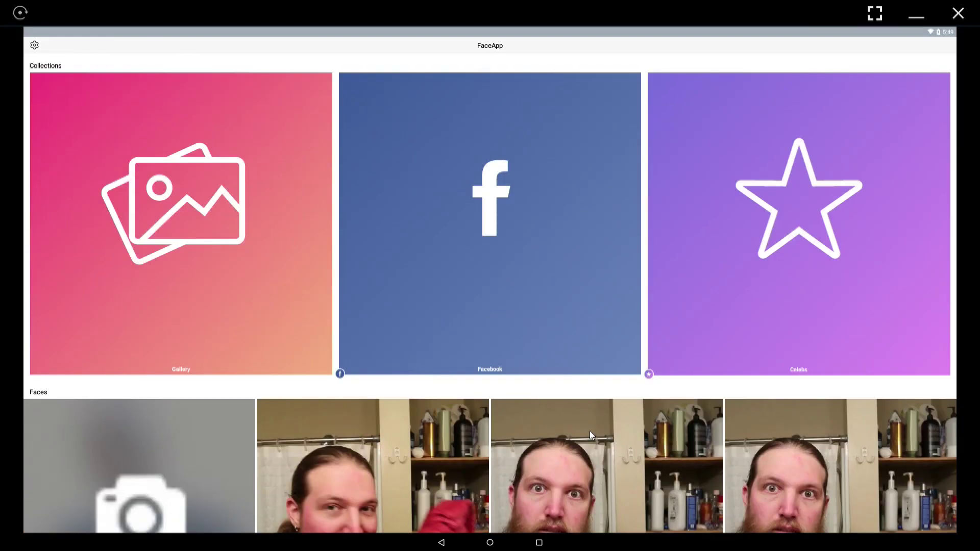
Switch to FaceApp and look through the unnumbered video frames in the Faces grid.
{"action": "left_click_drag", "start_coordinate": [588, 437], "coordinate": [592, 157]}
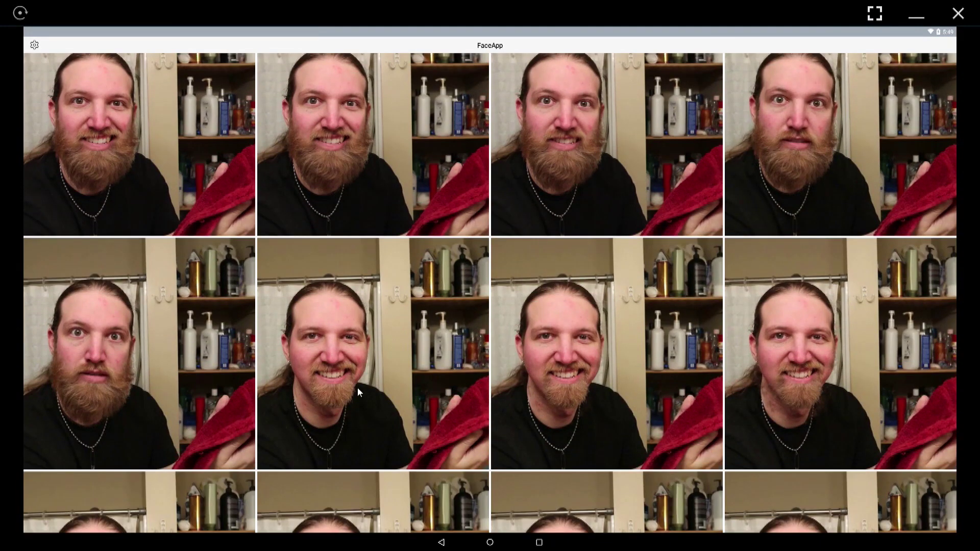
{"action": "left_click", "coordinate": [601, 183]}
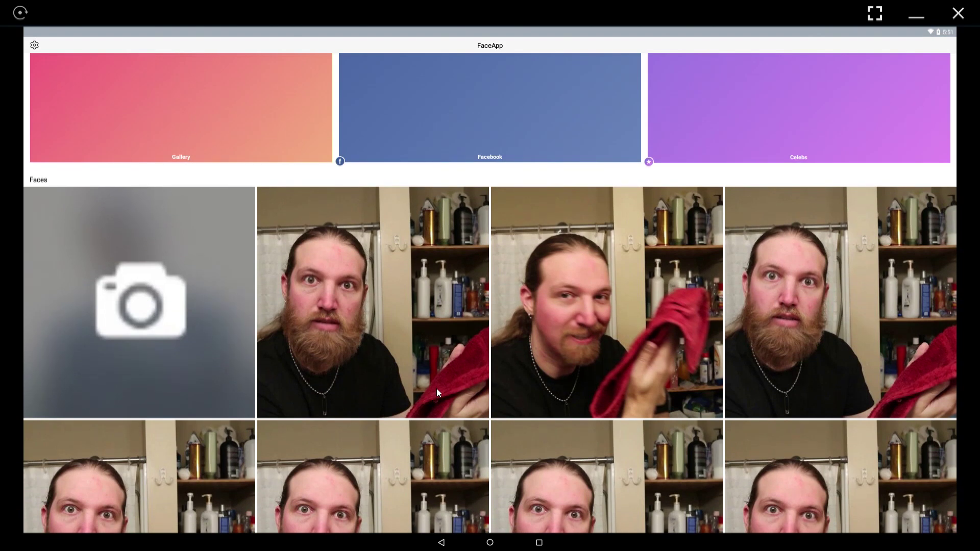
{"action": "left_click_drag", "start_coordinate": [437, 388], "coordinate": [433, 338]}
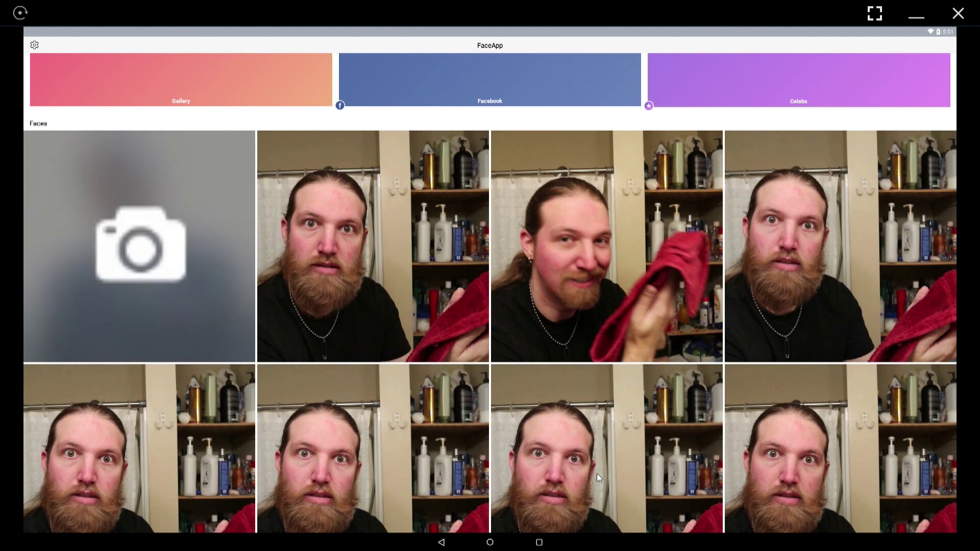
{"action": "scroll", "coordinate": [596, 474], "scroll_direction": "down", "scroll_amount": 3}
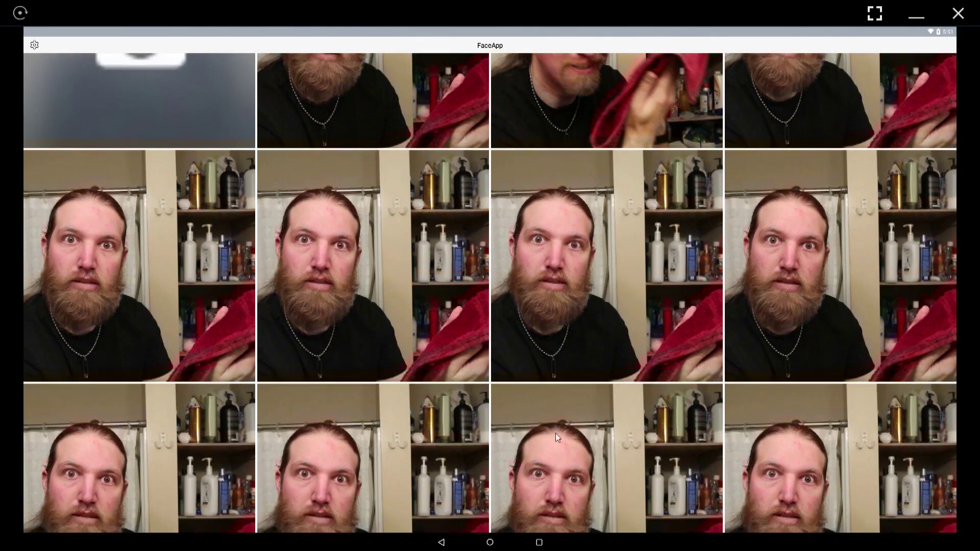
{"action": "left_click_drag", "start_coordinate": [555, 433], "coordinate": [535, 329]}
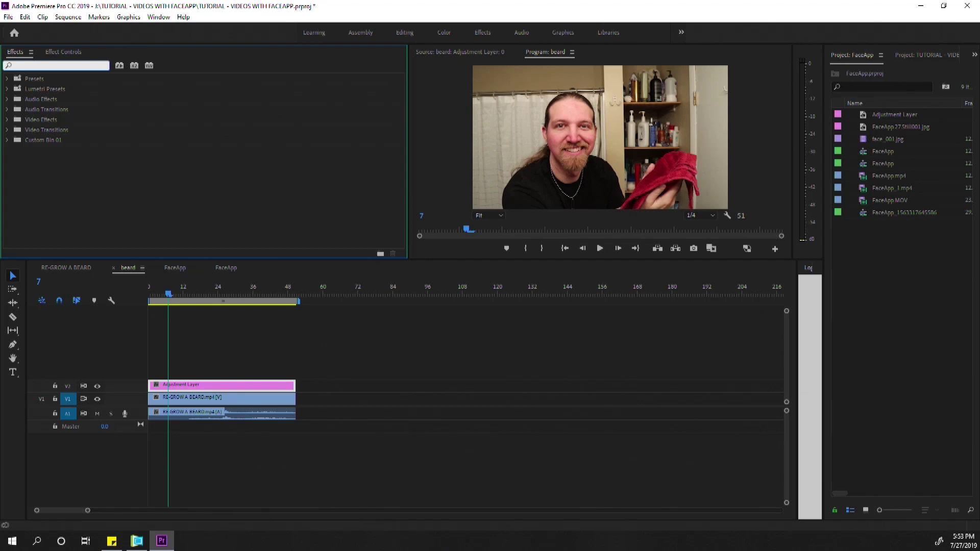
Apply the Timecode effect to the adjustment layer in the beard sequence and reposition its frame number in the picture.
{"action": "type", "text": "time"}
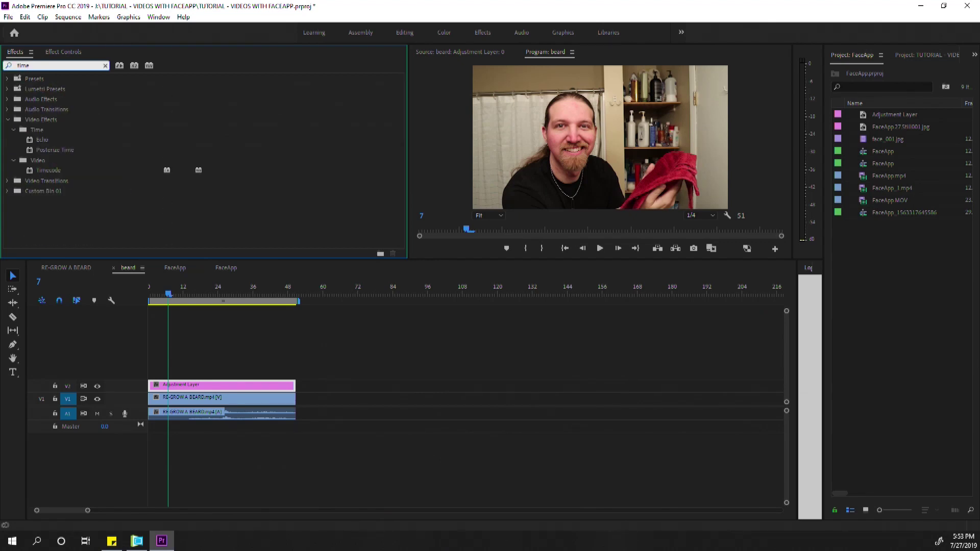
{"action": "left_click_drag", "start_coordinate": [48, 170], "coordinate": [217, 384]}
{"action": "left_click", "coordinate": [188, 287]}
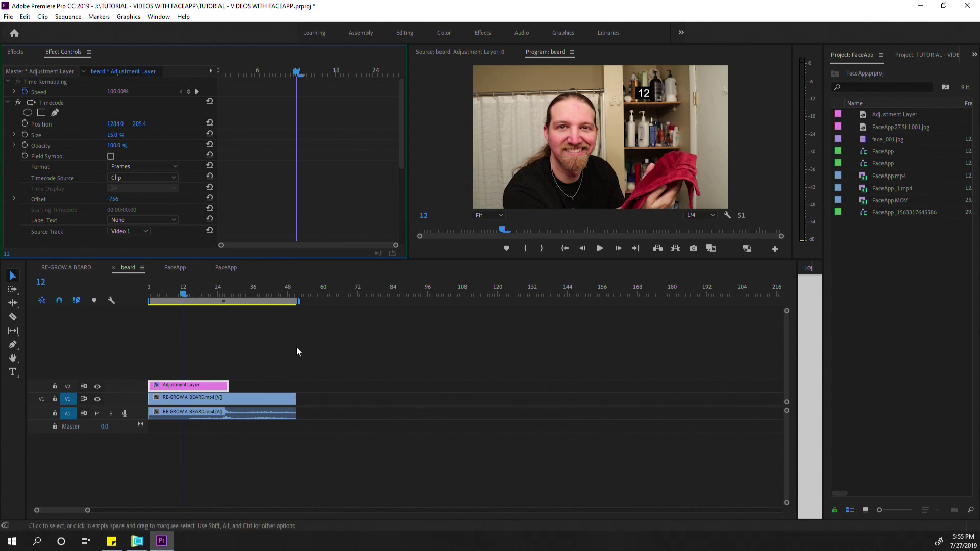
{"action": "left_click_drag", "start_coordinate": [613, 85], "coordinate": [620, 96]}
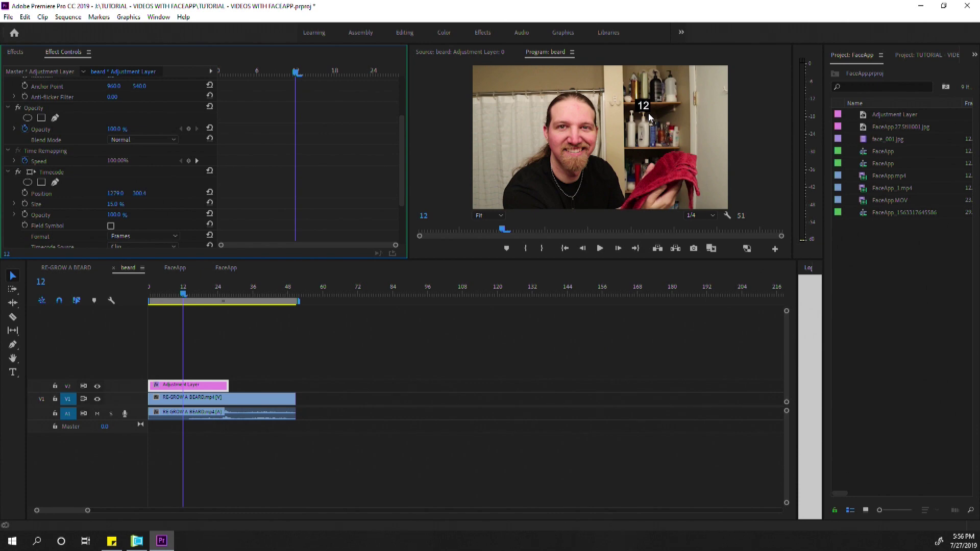
Set the beard sequence's frame size to 1920 by 1180 and move the playhead to frame 12.
{"action": "left_click", "coordinate": [219, 401]}
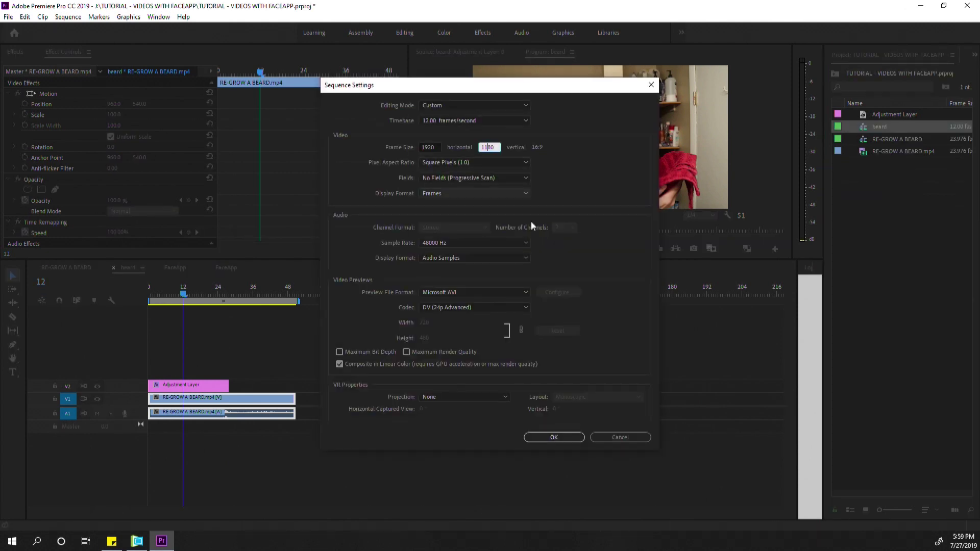
{"action": "left_click", "coordinate": [554, 437]}
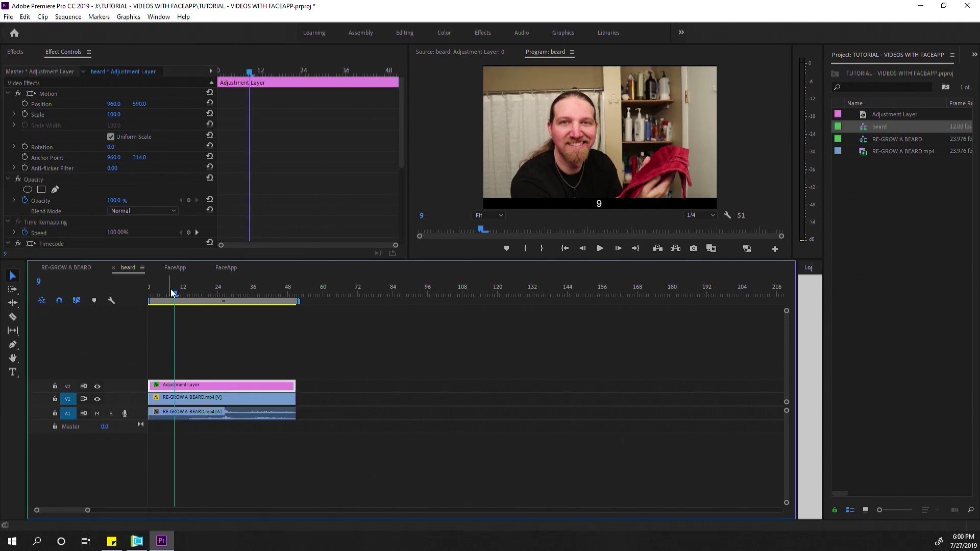
{"action": "left_click_drag", "start_coordinate": [172, 293], "coordinate": [183, 294]}
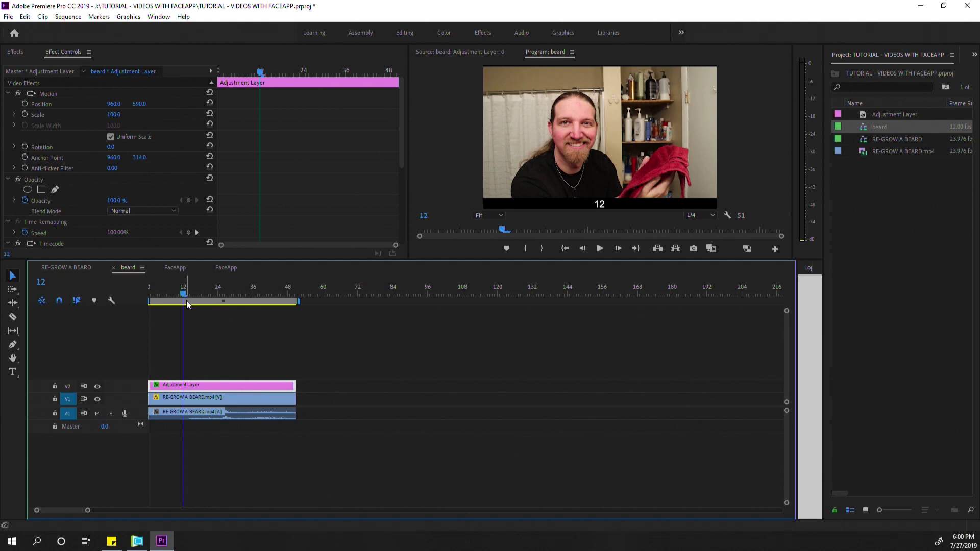
Open the export settings for the beard sequence and check the JPEG format choice for outputting it as an image sequence.
{"action": "key", "text": "ctrl+m"}
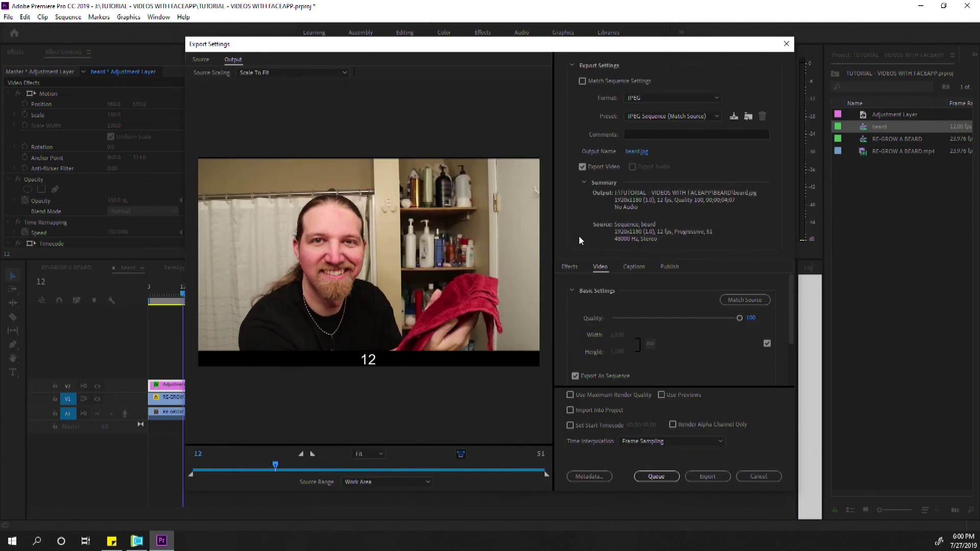
{"action": "left_click", "coordinate": [653, 97]}
{"action": "left_click", "coordinate": [665, 61]}
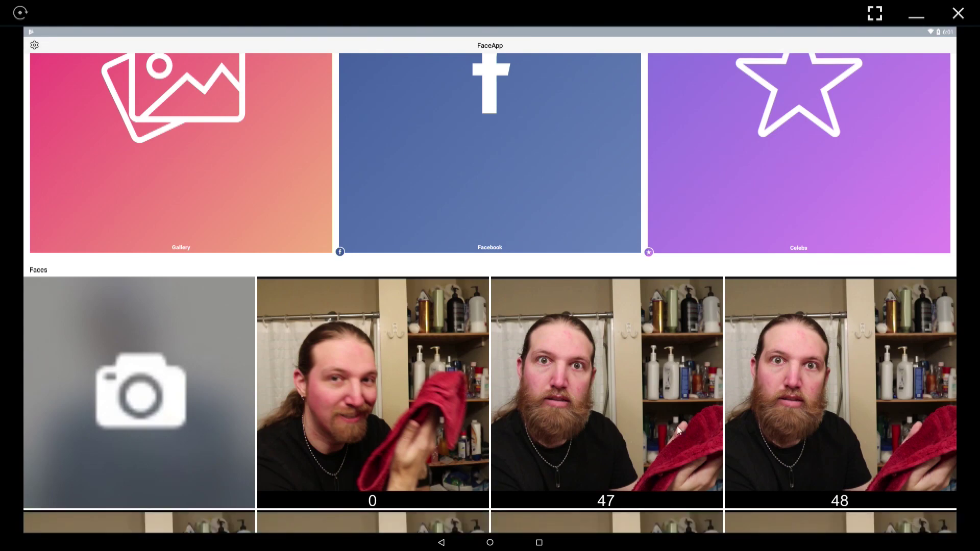
Examine the numbered frames in FaceApp's Faces grid to see the order in which they are listed.
{"action": "scroll", "coordinate": [836, 424], "scroll_direction": "down", "scroll_amount": 10}
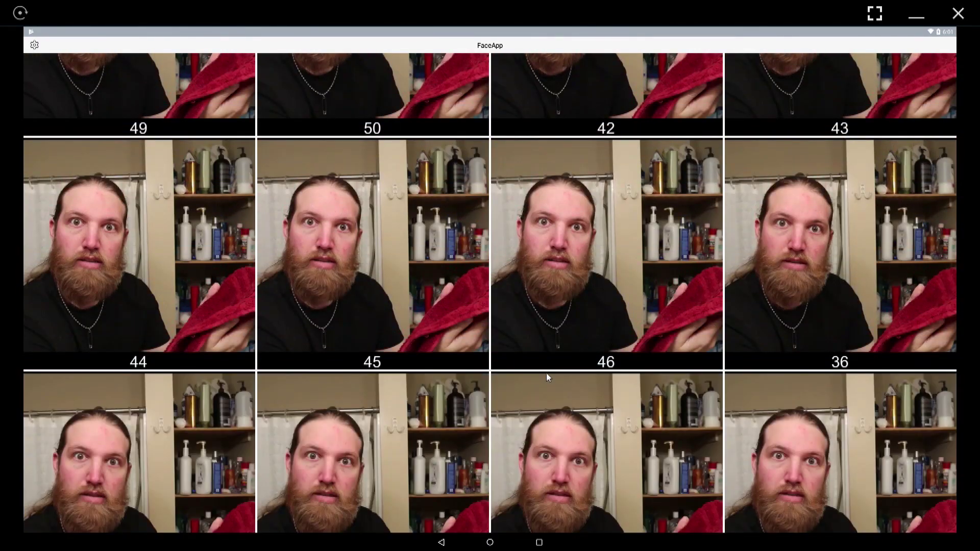
{"action": "left_click_drag", "start_coordinate": [547, 377], "coordinate": [560, 180]}
{"action": "left_click_drag", "start_coordinate": [626, 354], "coordinate": [657, 231]}
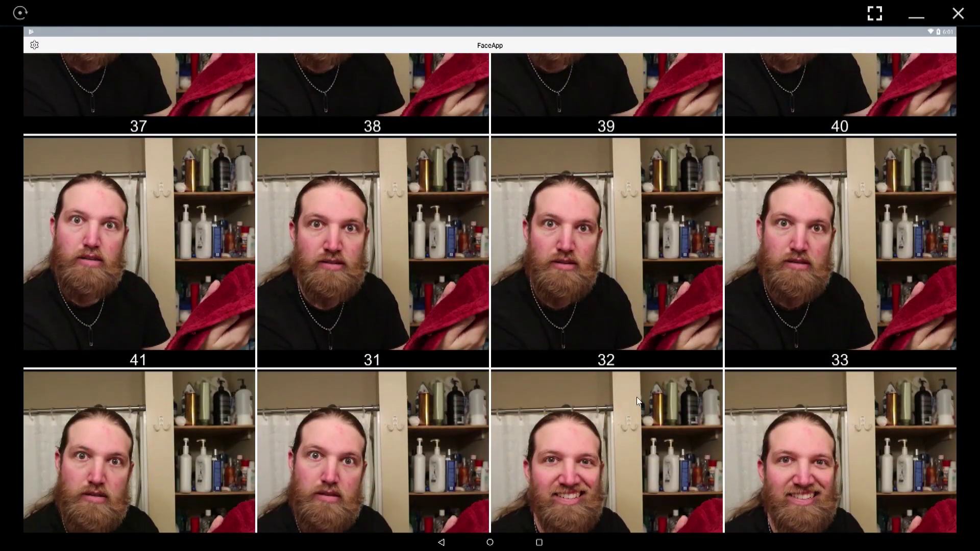
{"action": "left_click_drag", "start_coordinate": [663, 317], "coordinate": [662, 167]}
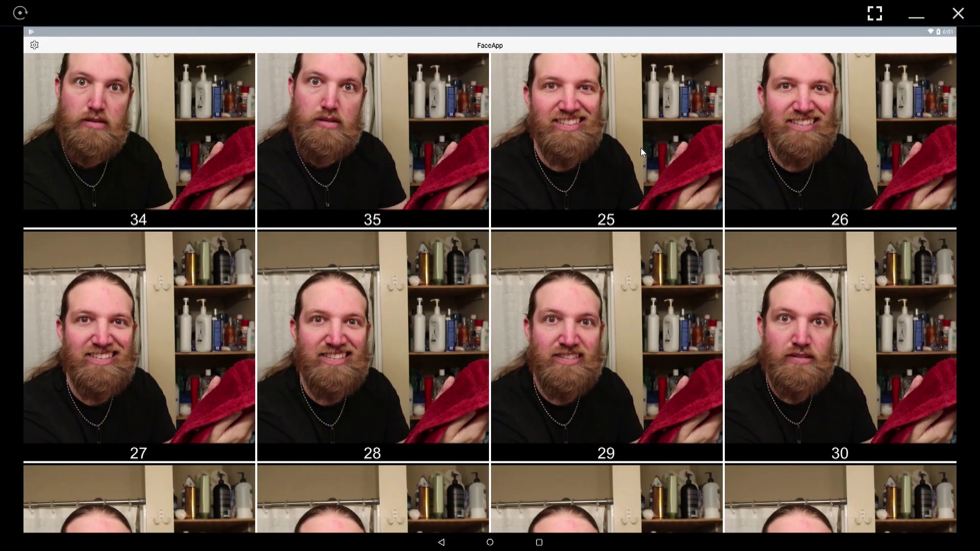
{"action": "left_click_drag", "start_coordinate": [670, 335], "coordinate": [669, 212]}
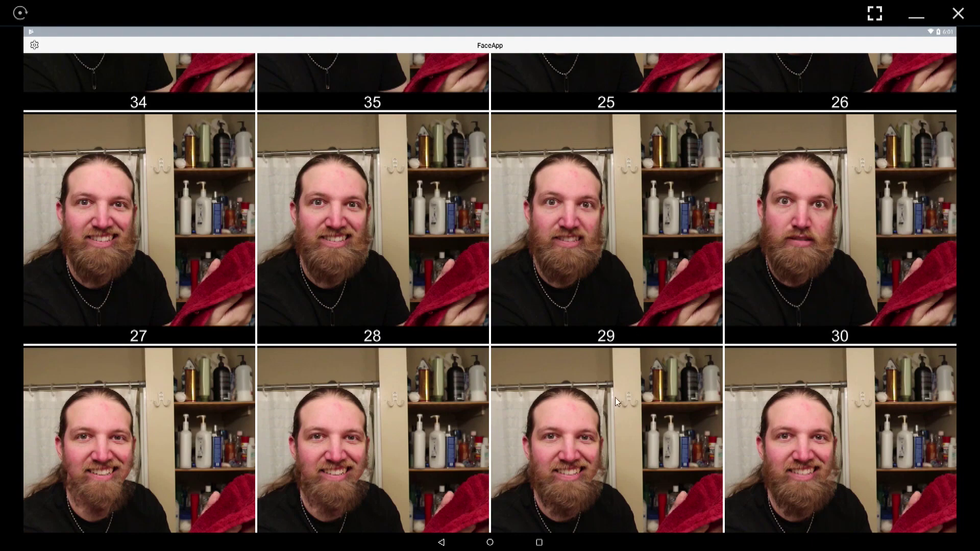
{"action": "left_click_drag", "start_coordinate": [614, 397], "coordinate": [609, 276]}
{"action": "left_click_drag", "start_coordinate": [601, 338], "coordinate": [633, 388]}
Browse FaceApp's full media gallery and open frame 50 in the editor.
{"action": "left_click", "coordinate": [192, 187]}
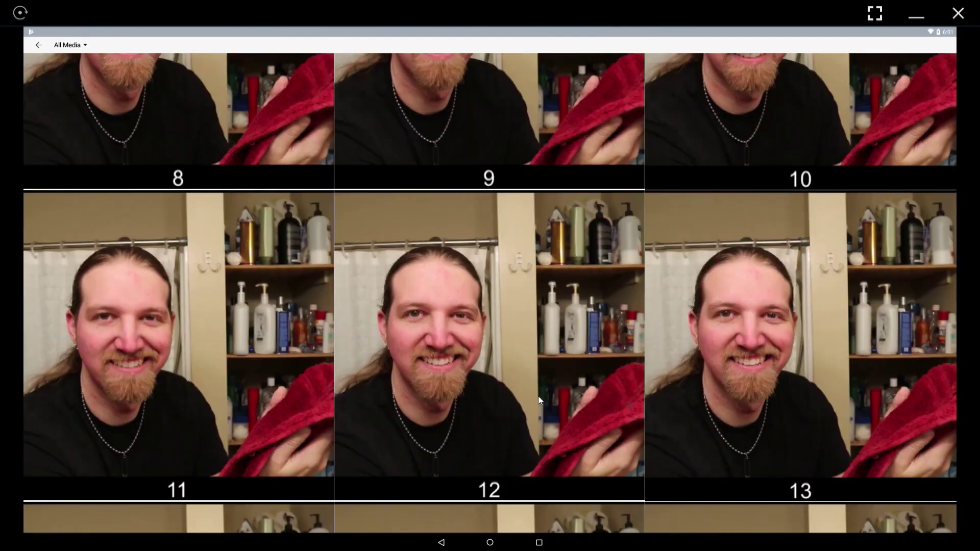
{"action": "scroll", "coordinate": [559, 345], "scroll_direction": "up", "scroll_amount": 3}
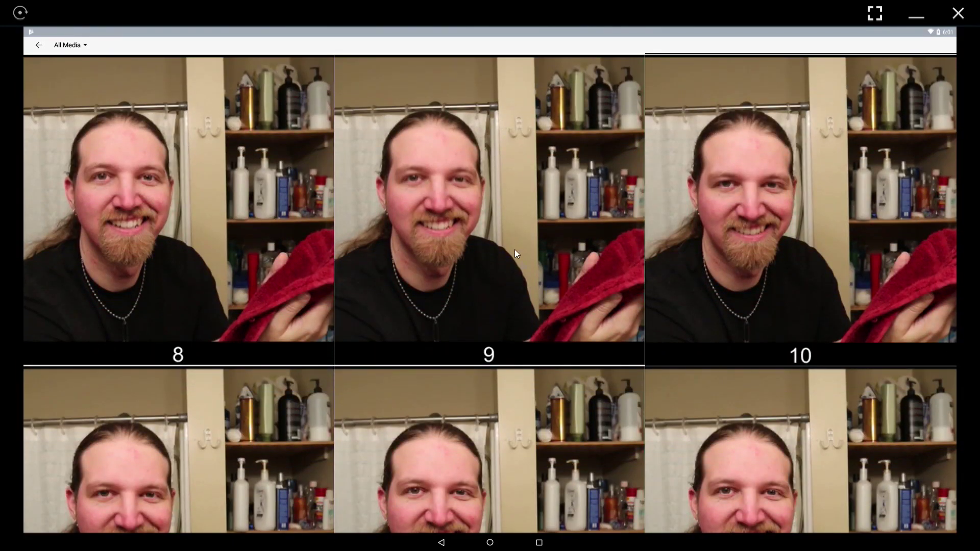
{"action": "scroll", "coordinate": [511, 244], "scroll_direction": "up", "scroll_amount": 5}
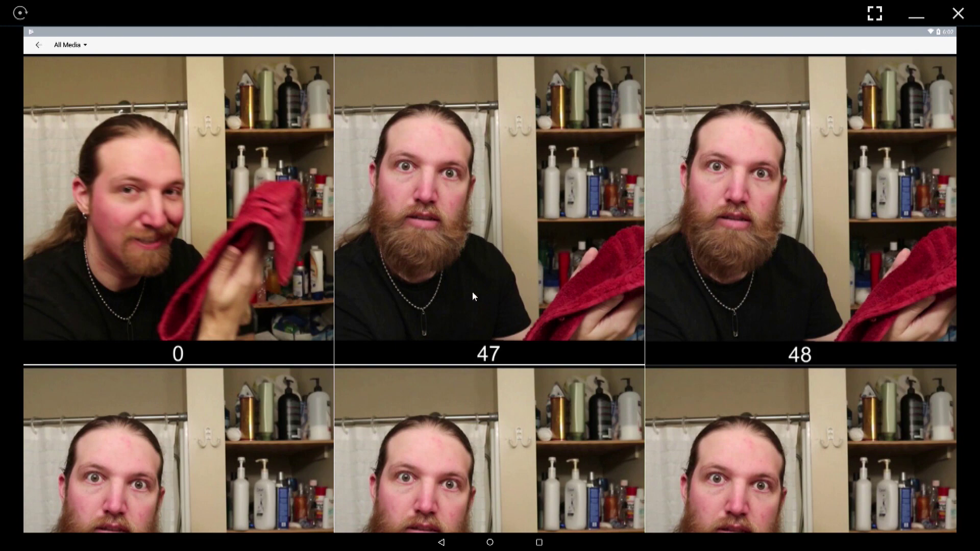
{"action": "left_click_drag", "start_coordinate": [499, 423], "coordinate": [510, 193]}
{"action": "left_click_drag", "start_coordinate": [500, 328], "coordinate": [506, 229]}
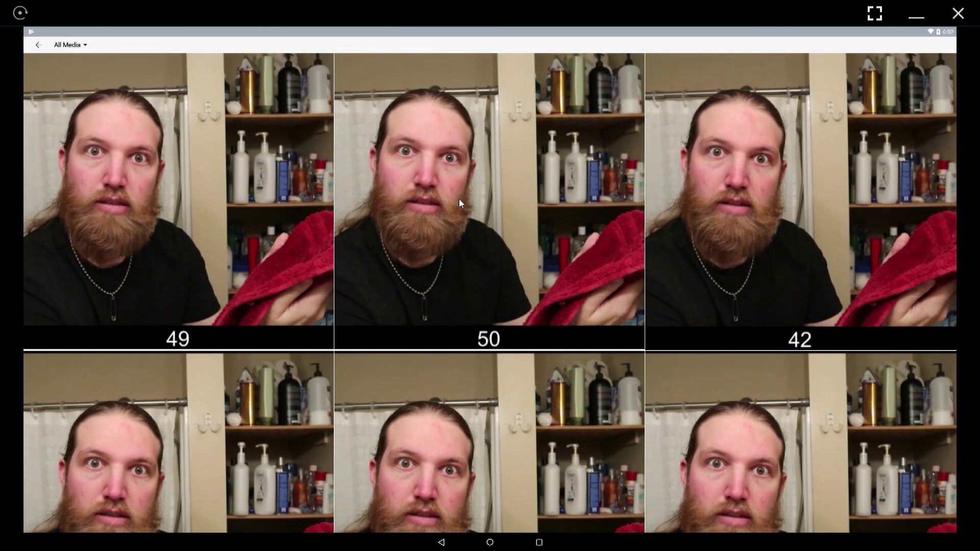
{"action": "left_click", "coordinate": [460, 200]}
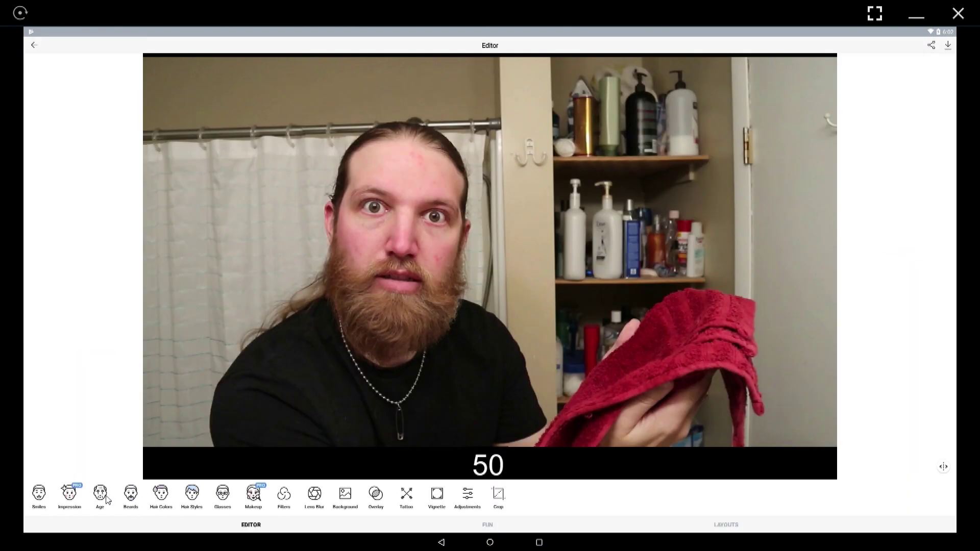
Compare the Old and Cool Old age filters on frame 50 in the FaceApp editor.
{"action": "left_click", "coordinate": [108, 498]}
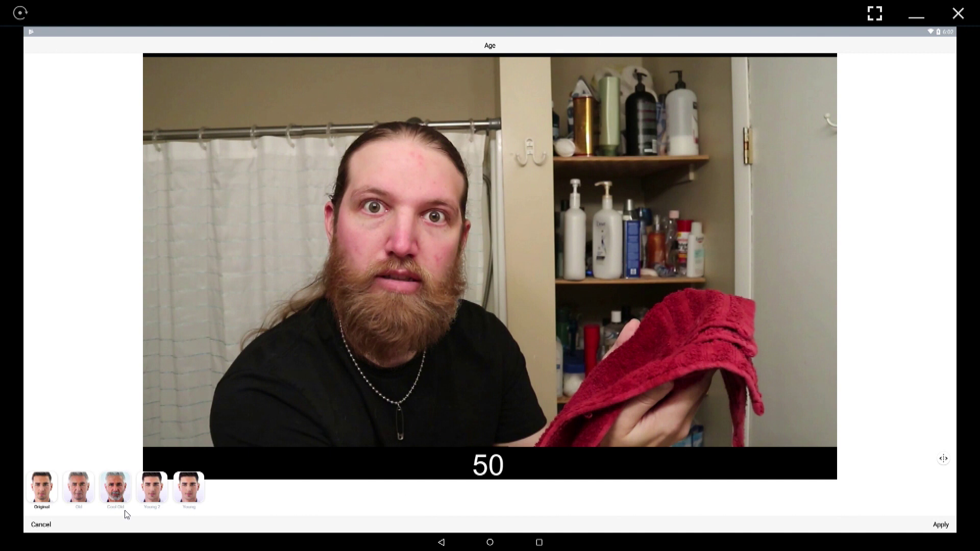
{"action": "left_click", "coordinate": [79, 498]}
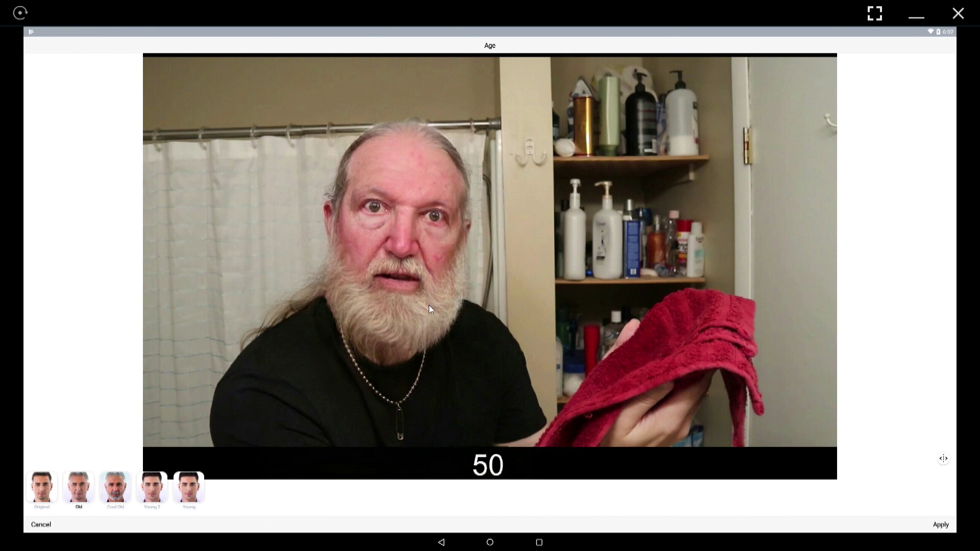
{"action": "left_click", "coordinate": [116, 491]}
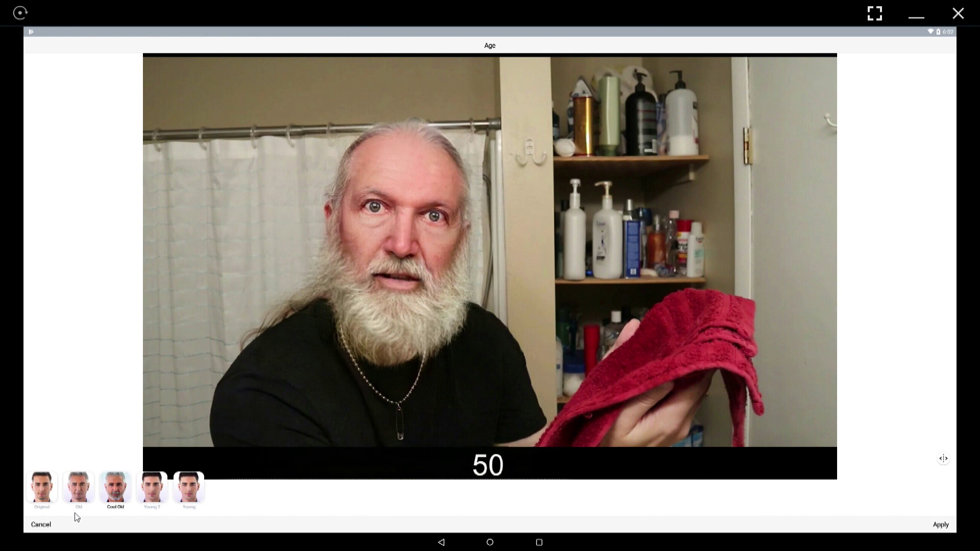
{"action": "left_click", "coordinate": [84, 497]}
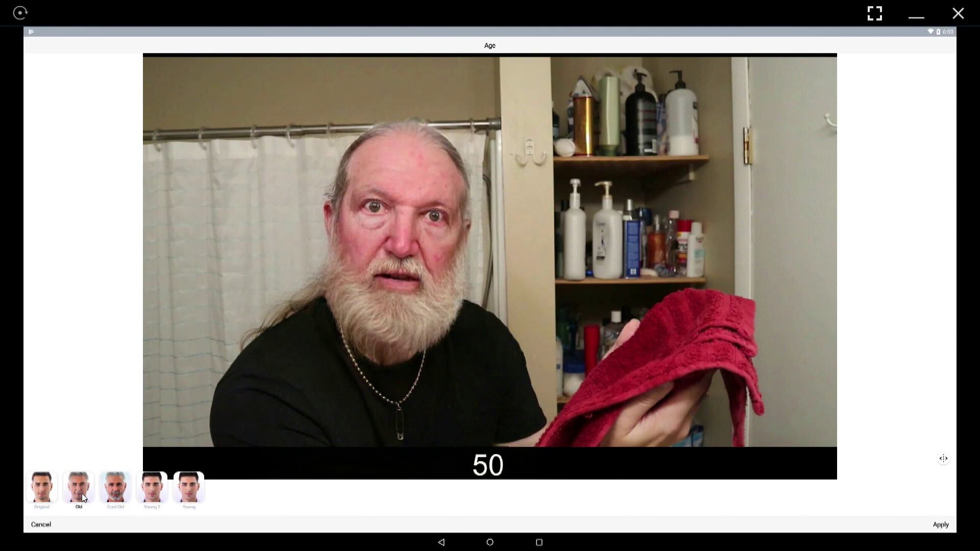
{"action": "left_click", "coordinate": [111, 496]}
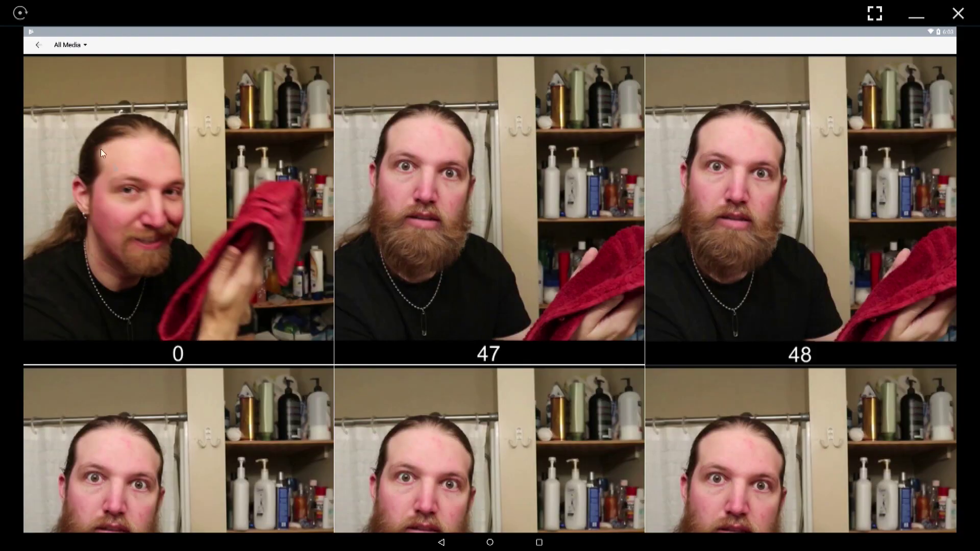
Apply the Cool Old age filter to frame 0, save the edited image, and return to the Faces grid.
{"action": "left_click", "coordinate": [32, 46]}
{"action": "left_click", "coordinate": [321, 376]}
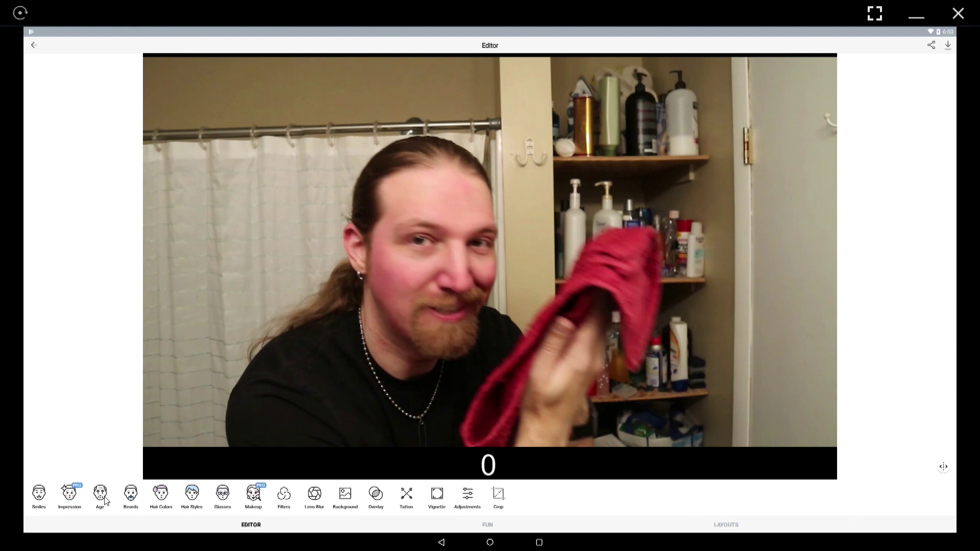
{"action": "left_click", "coordinate": [101, 494]}
{"action": "left_click", "coordinate": [116, 488]}
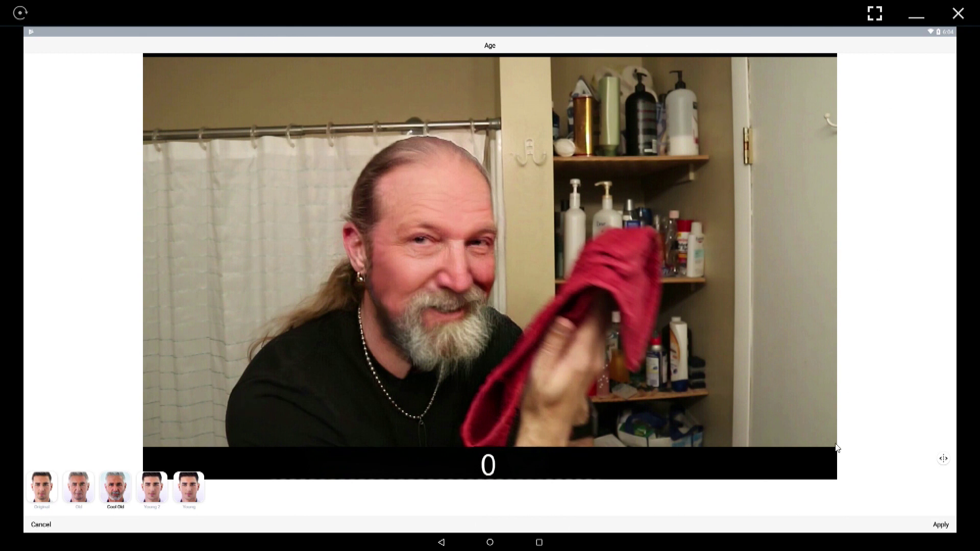
{"action": "left_click", "coordinate": [945, 527]}
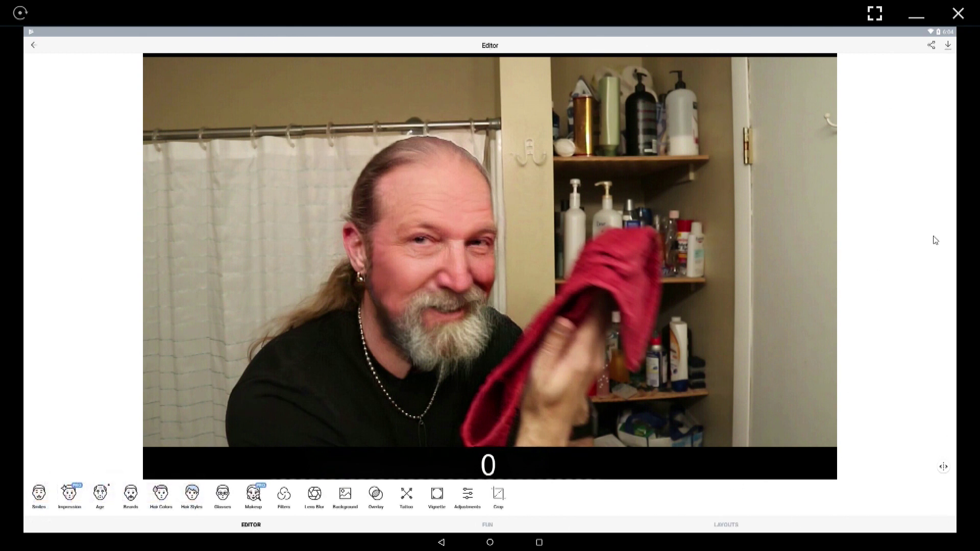
{"action": "left_click", "coordinate": [948, 46]}
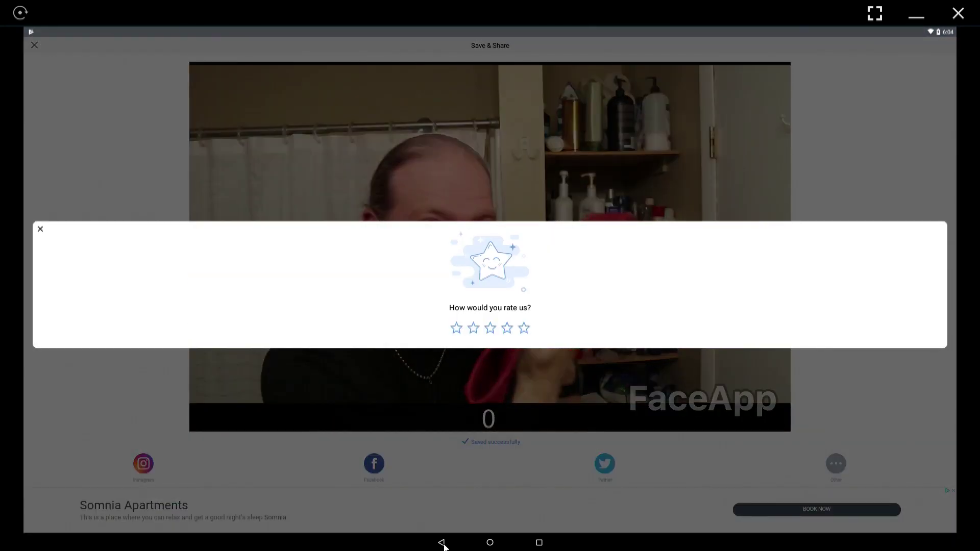
{"action": "left_click", "coordinate": [40, 230]}
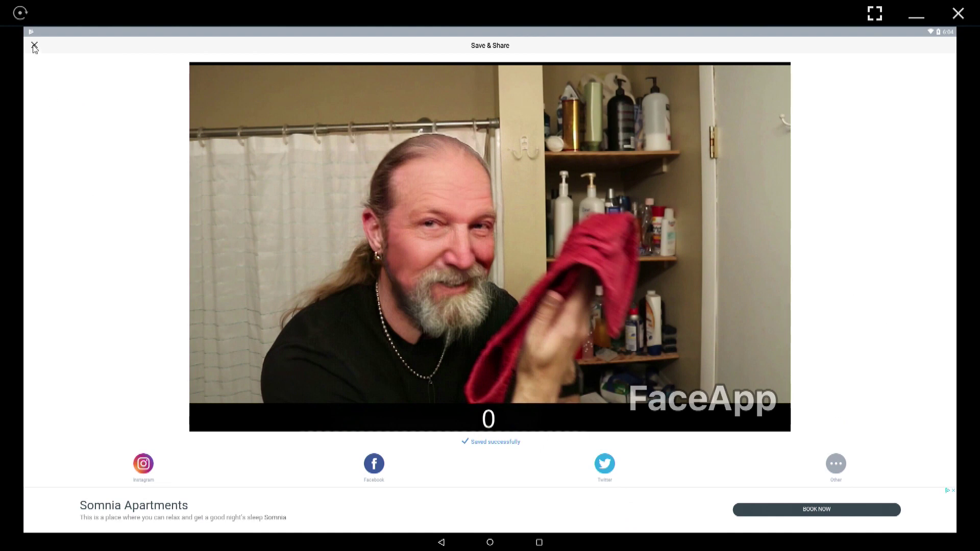
{"action": "left_click", "coordinate": [35, 45]}
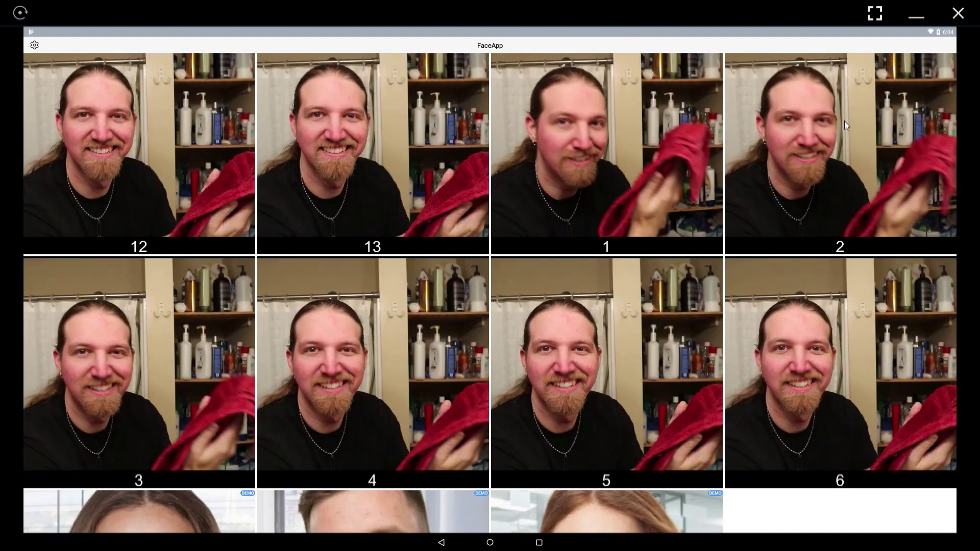
Open frame 1 from the Faces grid and give it the Cool Old age filter.
{"action": "left_click", "coordinate": [592, 119]}
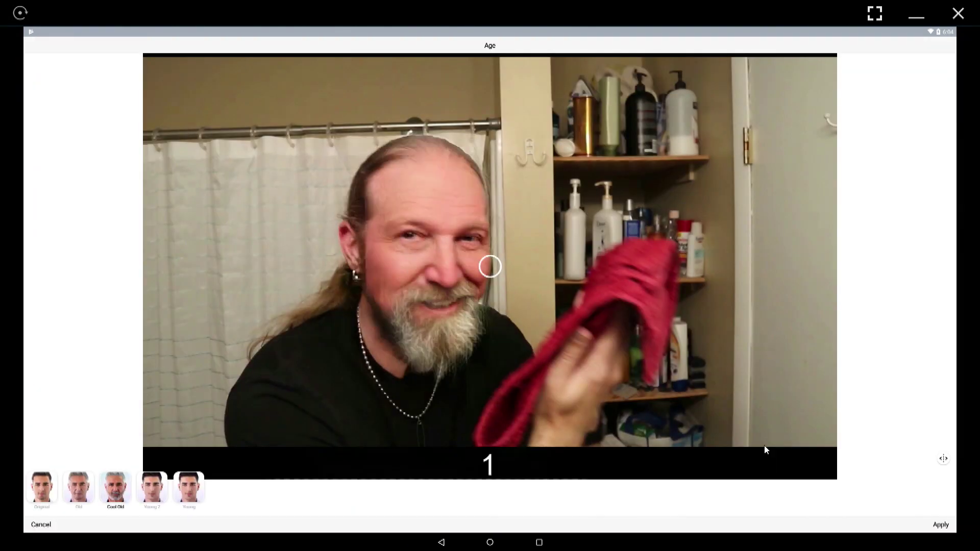
{"action": "left_click", "coordinate": [442, 542]}
{"action": "left_click", "coordinate": [442, 543]}
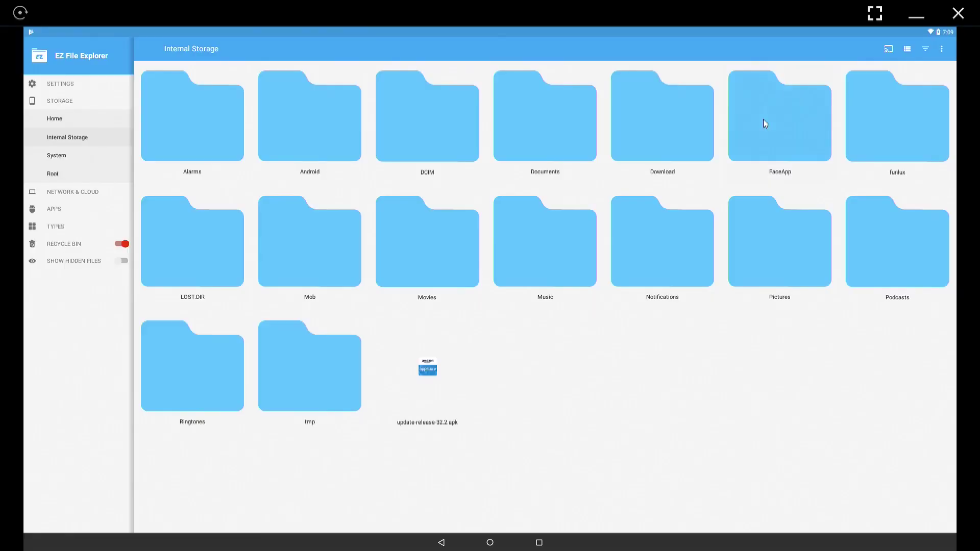
Open the FaceApp folder in EZ File Explorer and page through the saved aged frames in Windows Photo Viewer.
{"action": "left_click", "coordinate": [763, 120]}
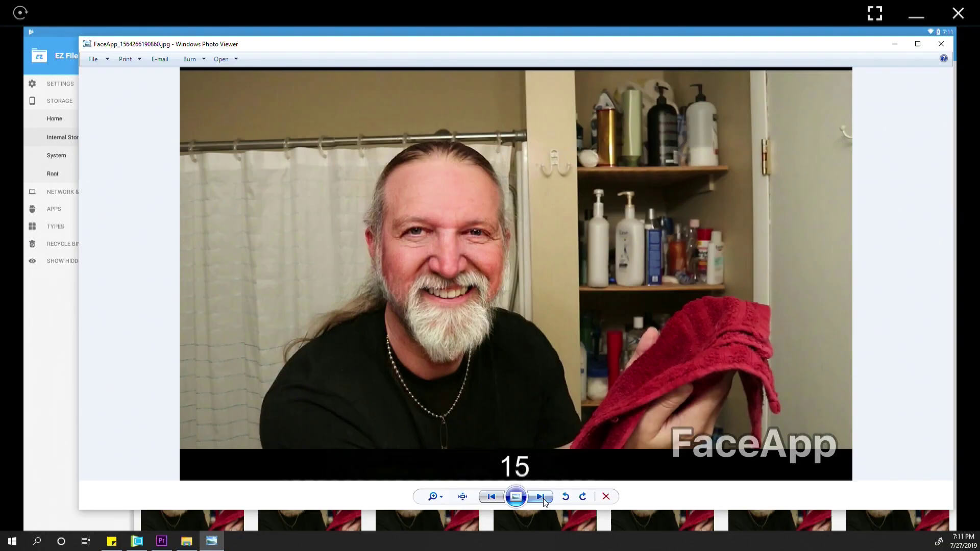
{"action": "left_click", "coordinate": [543, 499]}
{"action": "left_click", "coordinate": [544, 499]}
{"action": "left_click", "coordinate": [544, 499]}
{"action": "left_click", "coordinate": [543, 499]}
{"action": "left_click", "coordinate": [543, 499]}
{"action": "left_click", "coordinate": [543, 500]}
{"action": "left_click", "coordinate": [544, 499]}
{"action": "left_click", "coordinate": [543, 499]}
{"action": "left_click", "coordinate": [543, 499]}
{"action": "left_click", "coordinate": [543, 499]}
{"action": "left_click", "coordinate": [543, 499]}
{"action": "left_click", "coordinate": [543, 499]}
{"action": "left_click", "coordinate": [544, 500]}
{"action": "left_click", "coordinate": [543, 499]}
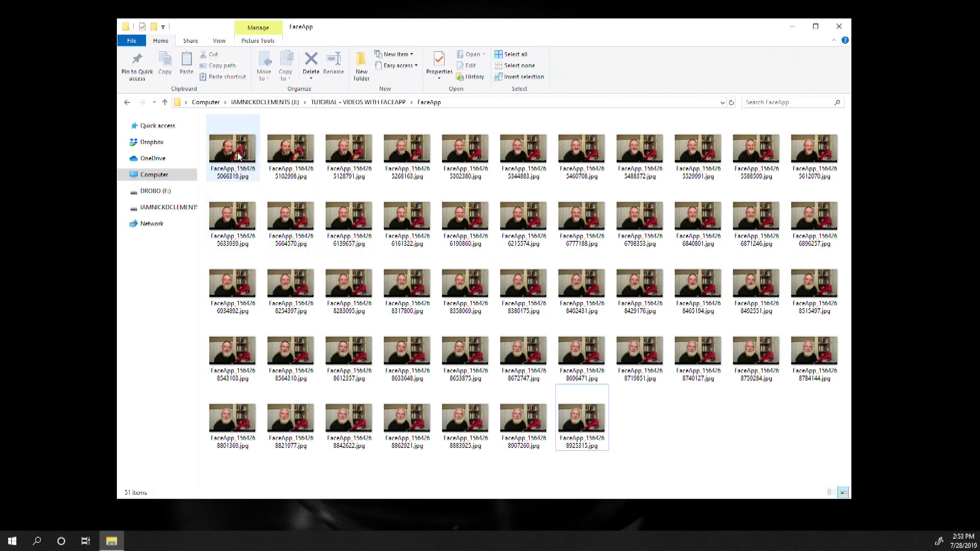
Load all the FaceApp folder's images into Better File Rename 6 and order them by picture taken date, older to newer.
{"action": "left_click", "coordinate": [239, 154]}
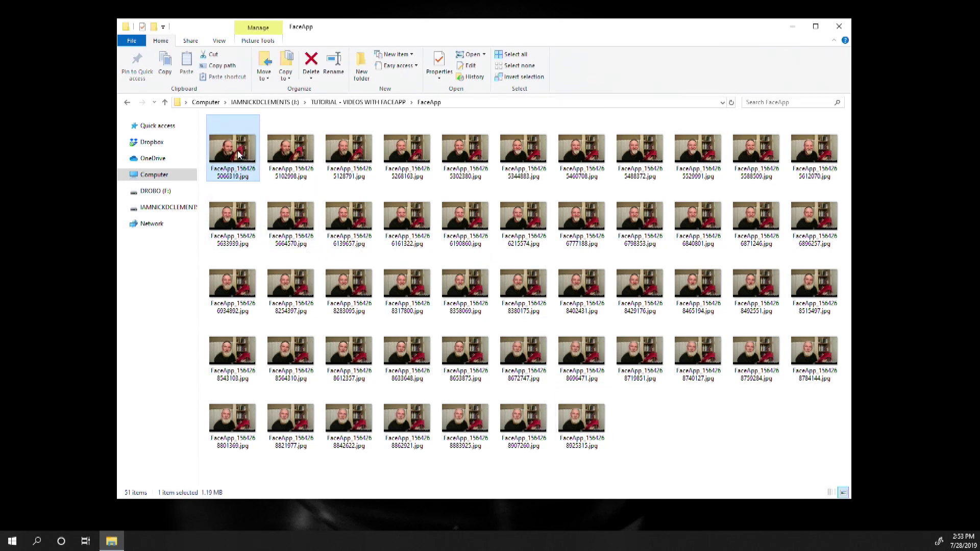
{"action": "left_click", "coordinate": [592, 430], "text": "shift"}
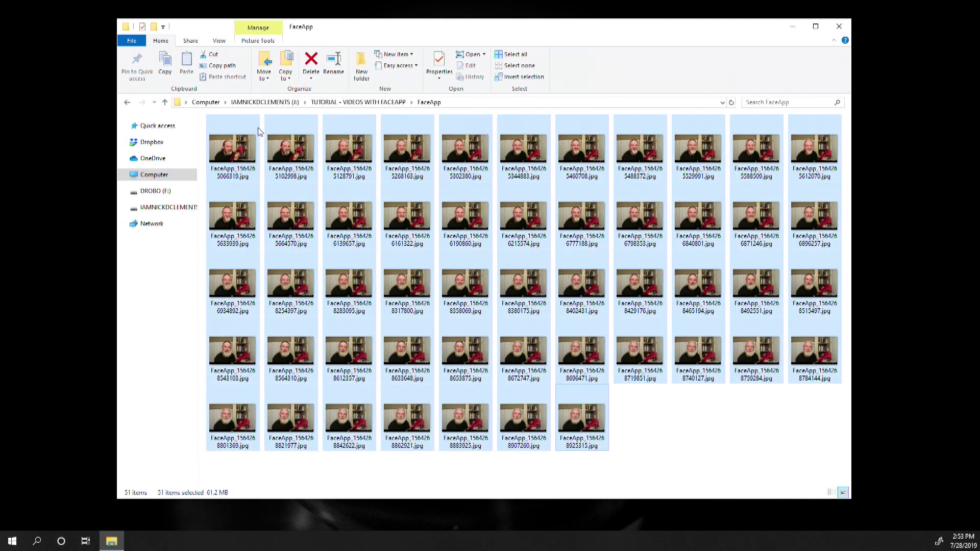
{"action": "right_click", "coordinate": [235, 148]}
{"action": "left_click", "coordinate": [136, 333]}
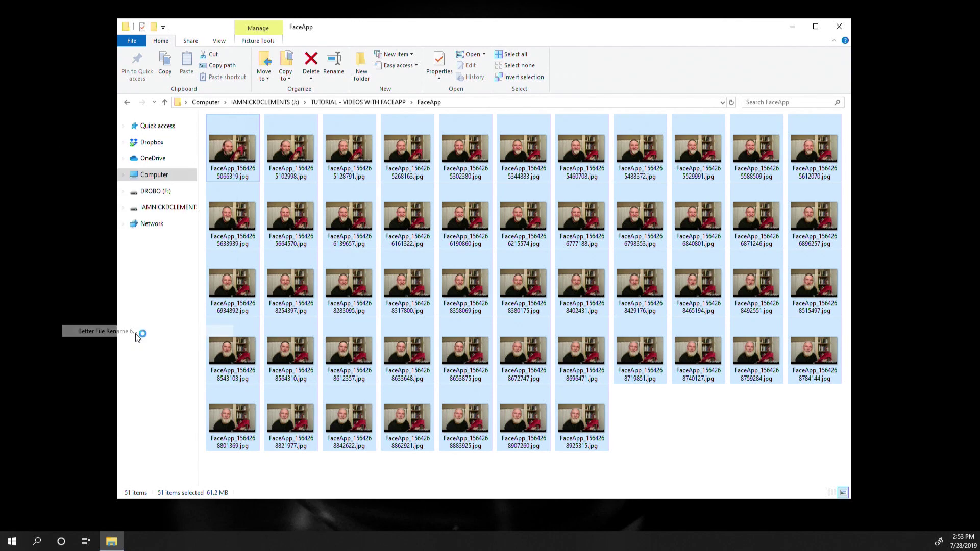
{"action": "left_click_drag", "start_coordinate": [540, 35], "coordinate": [422, 198]}
{"action": "left_click", "coordinate": [367, 336]}
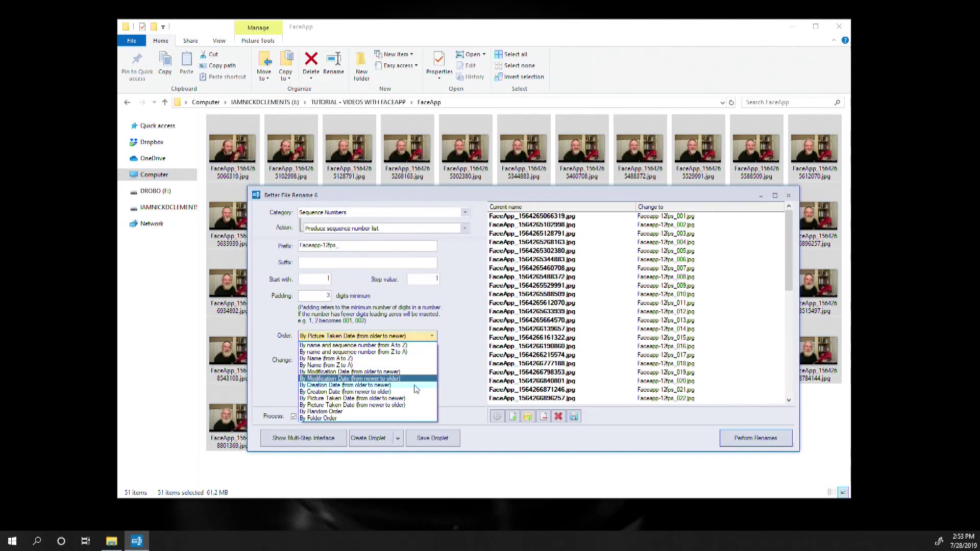
{"action": "left_click", "coordinate": [407, 401]}
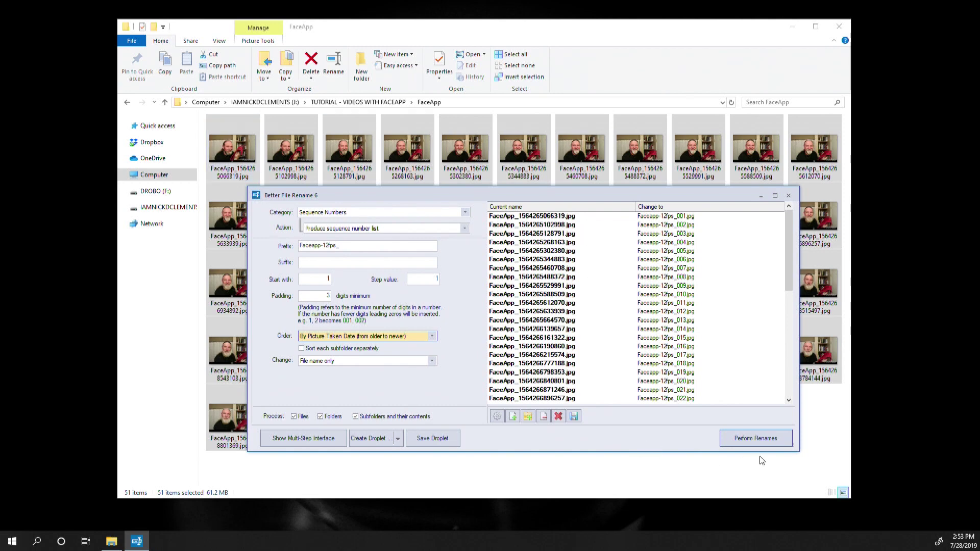
Start the numbering at 0 and rename all the files as a sequence with the prefix Faceapp-12fps_ and three-digit padding.
{"action": "key", "text": "shift+Tab"}
{"action": "key", "text": "shift+Tab"}
{"action": "key", "text": "shift+Tab"}
{"action": "type", "text": "0"}
{"action": "left_click", "coordinate": [744, 447]}
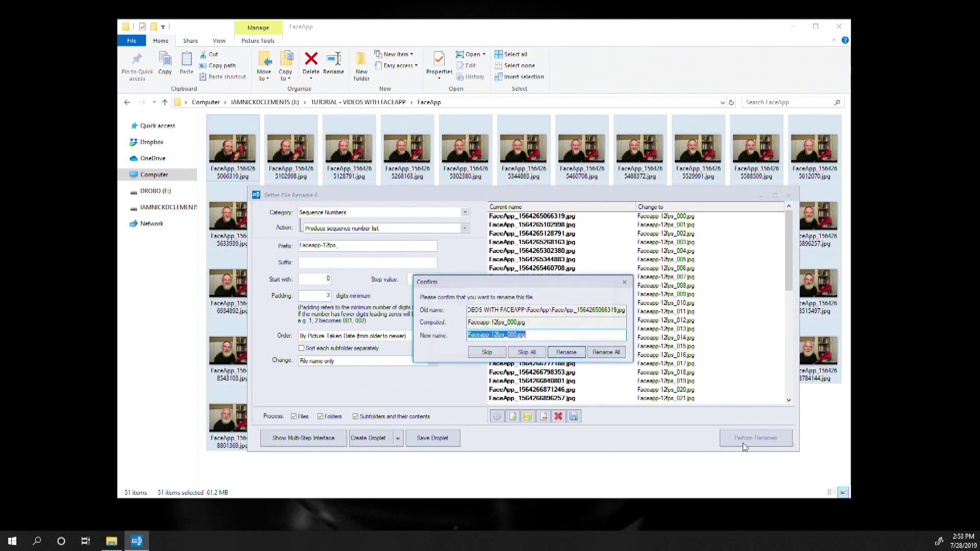
{"action": "left_click", "coordinate": [605, 354]}
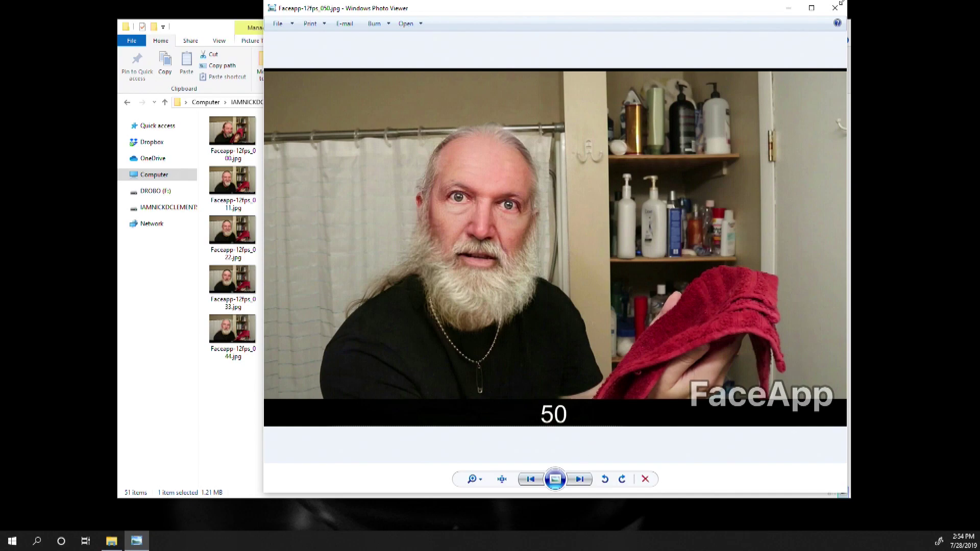
View the renamed file Faceapp-12fps_025.jpg to check its number against the frame number in the picture.
{"action": "left_click", "coordinate": [835, 8]}
{"action": "double_click", "coordinate": [407, 235]}
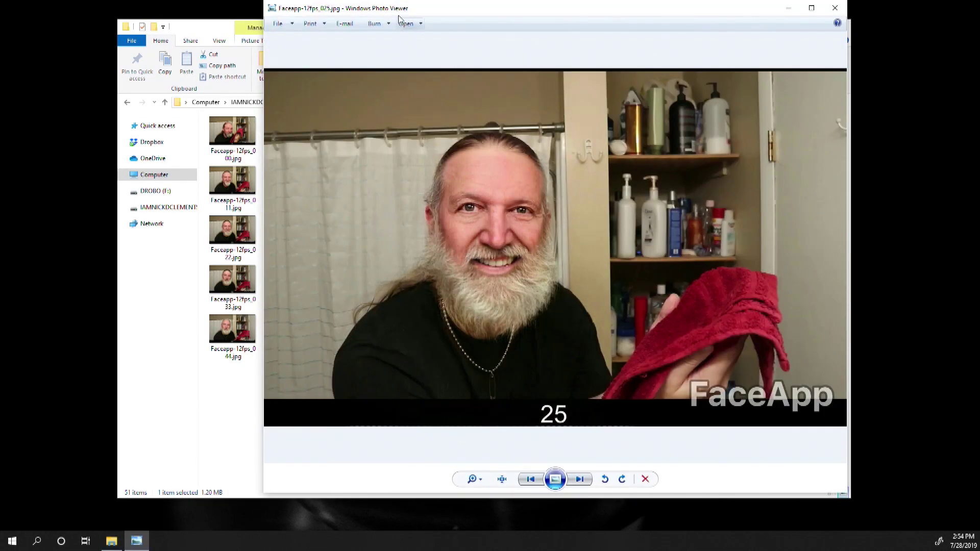
{"action": "left_click", "coordinate": [835, 8]}
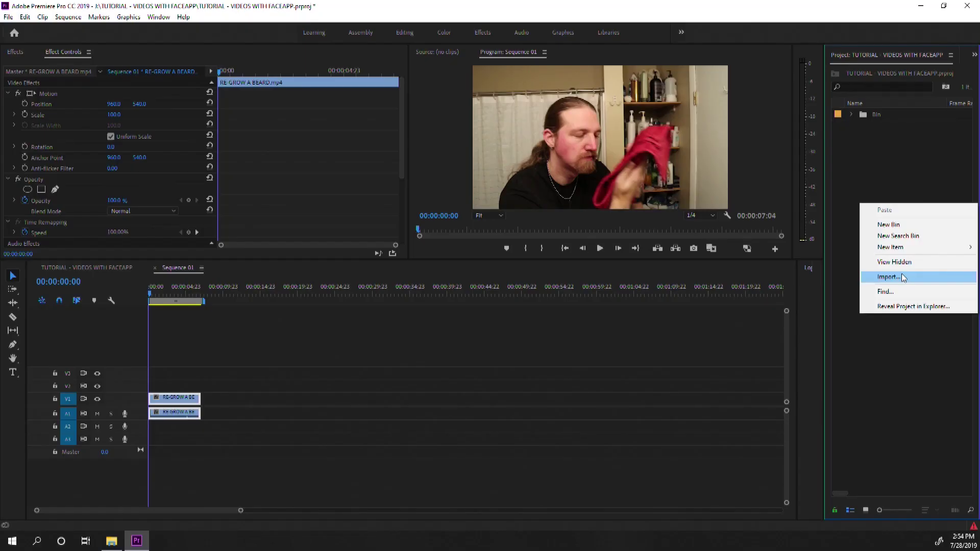
Switch to Premiere Pro and import the renamed frames as an image sequence starting from Faceapp-12fps_000.jpg.
{"action": "left_click", "coordinate": [899, 278]}
{"action": "left_click", "coordinate": [312, 148]}
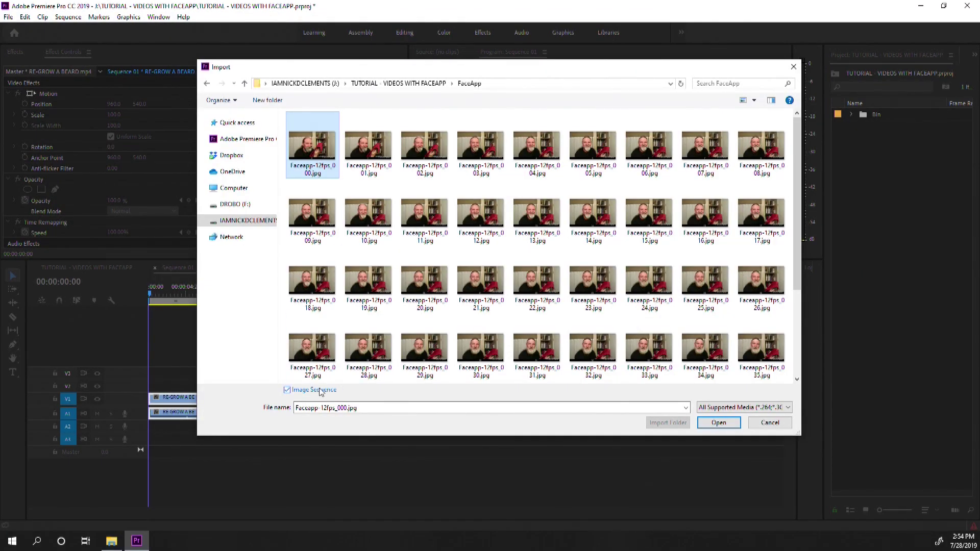
{"action": "left_click", "coordinate": [720, 424]}
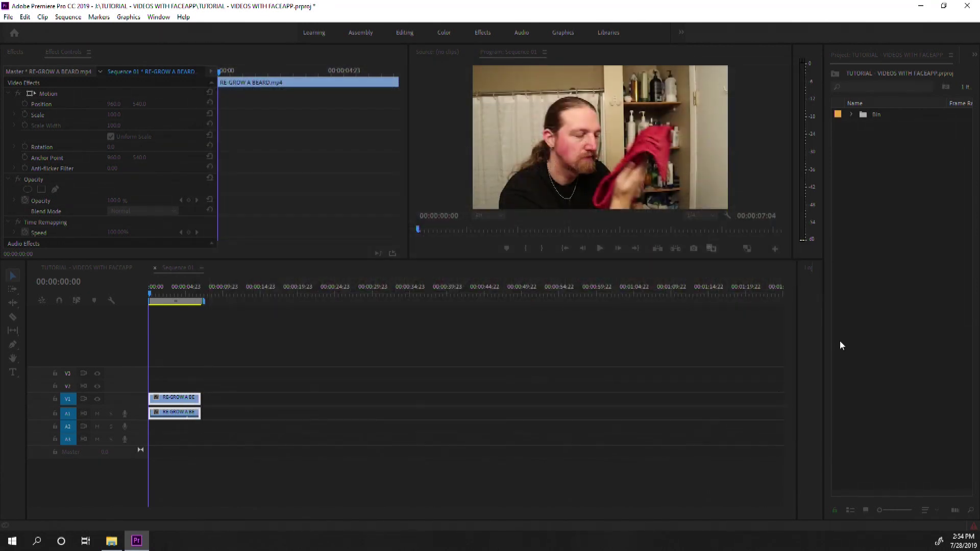
Interpret the imported image sequence's footage at an assumed frame rate of 12 fps.
{"action": "right_click", "coordinate": [883, 127]}
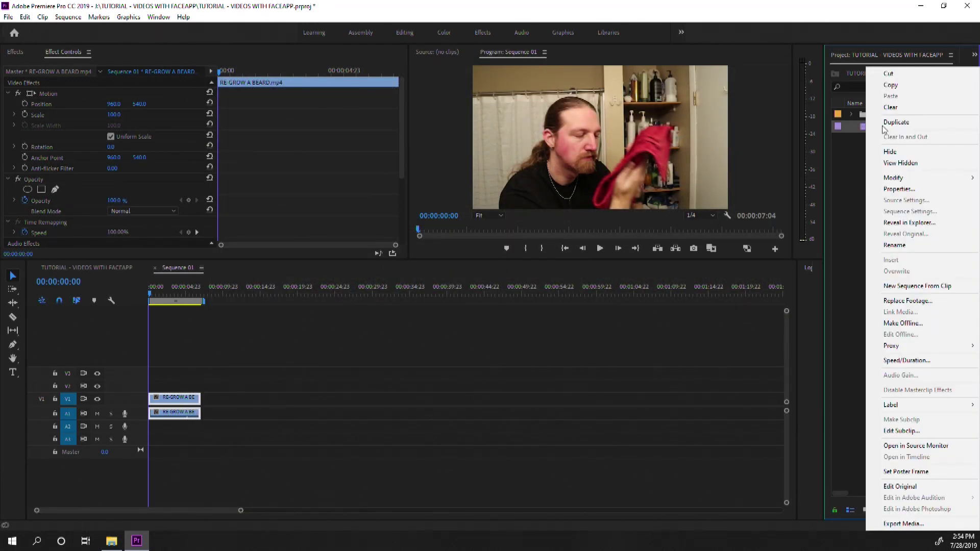
{"action": "mouse_move", "coordinate": [893, 177]}
{"action": "left_click", "coordinate": [817, 190]}
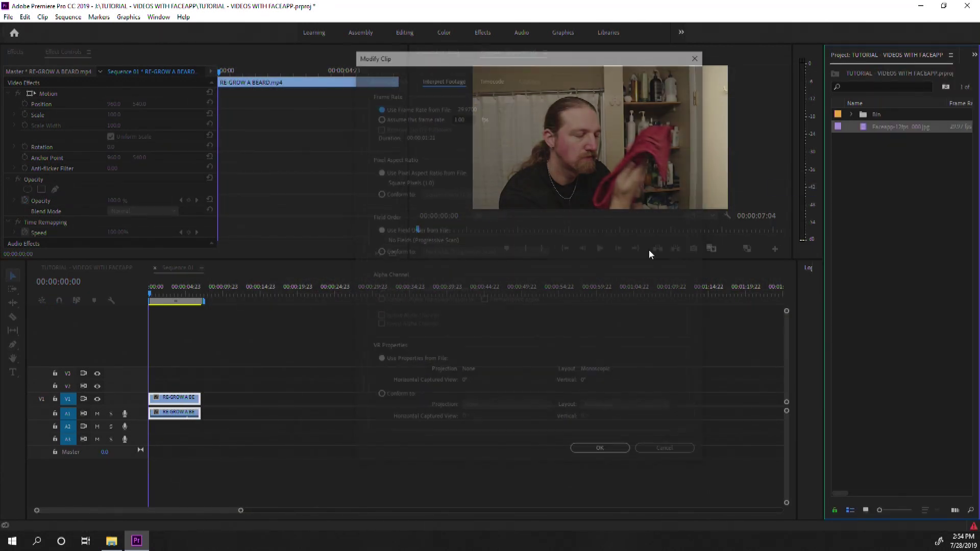
{"action": "left_click", "coordinate": [460, 117]}
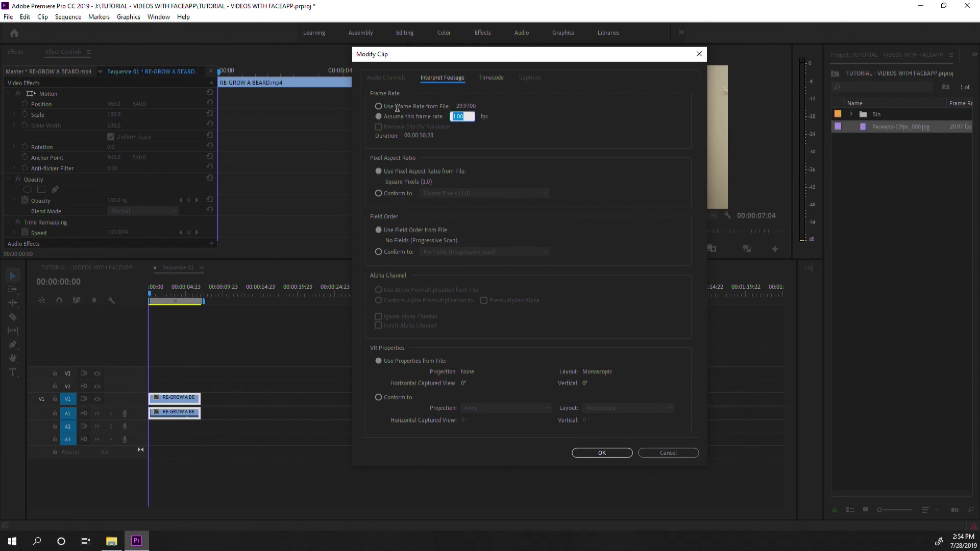
{"action": "left_click", "coordinate": [602, 452]}
Place the image sequence on track V2 above the RE-GROW A BEARD clip, aligning their ends.
{"action": "left_click_drag", "start_coordinate": [217, 298], "coordinate": [176, 386]}
{"action": "left_click", "coordinate": [176, 295]}
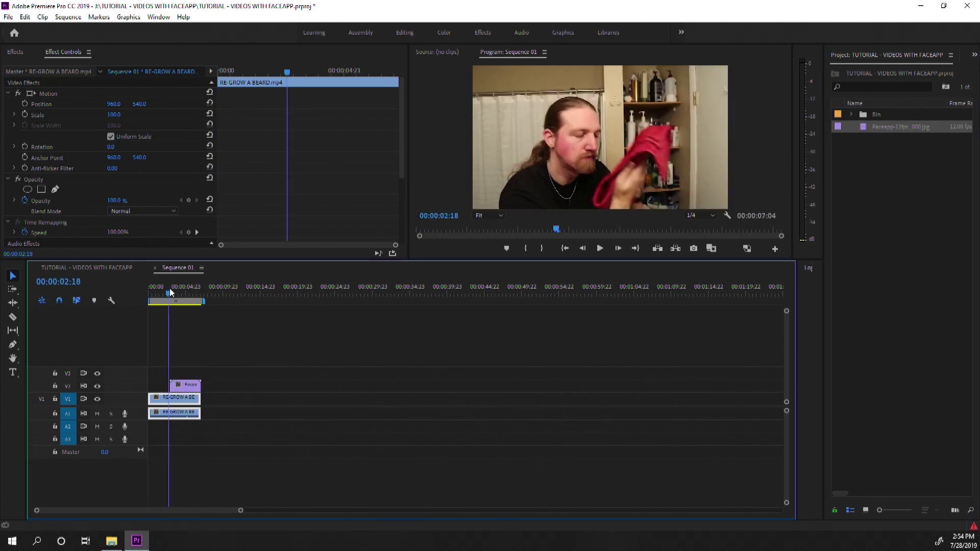
{"action": "key", "text": "equal"}
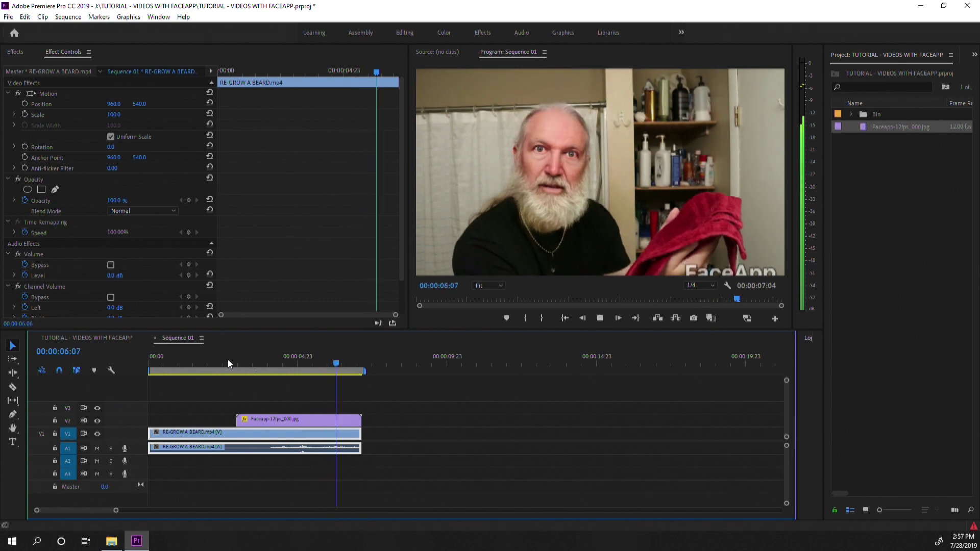
Review the aged image sequence over the original clip, scrubbing between about 00:00:03:15 and 00:00:04:09 to inspect the face.
{"action": "key", "text": "space"}
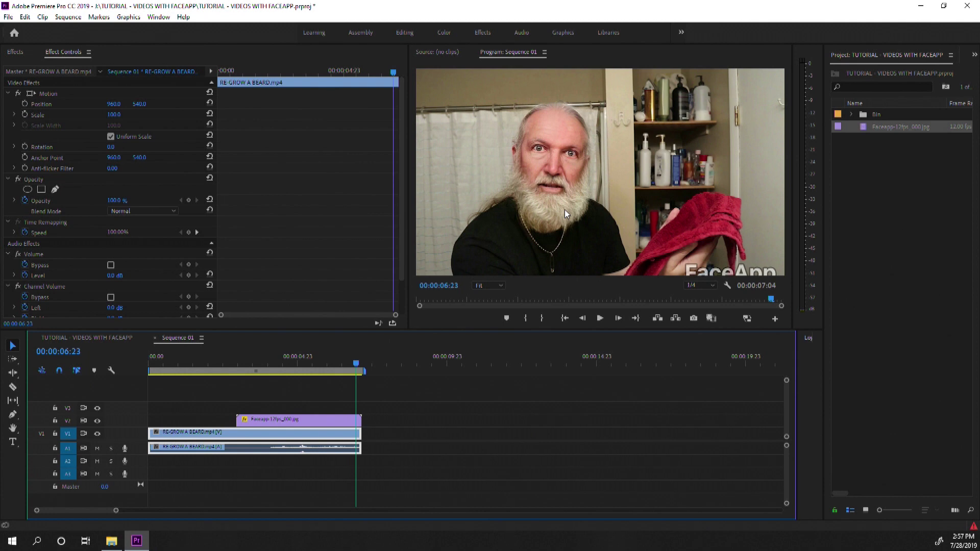
{"action": "left_click_drag", "start_coordinate": [284, 366], "coordinate": [268, 365]}
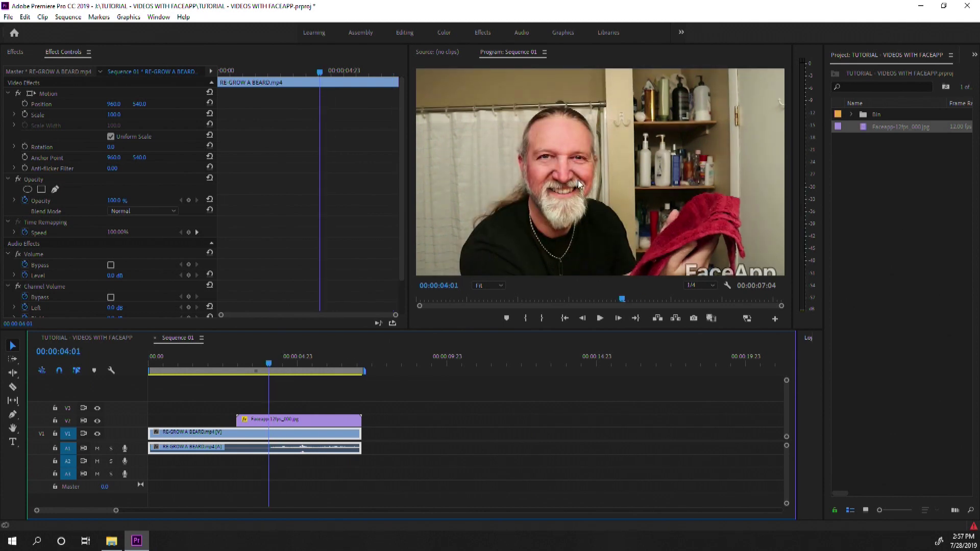
{"action": "left_click", "coordinate": [279, 363]}
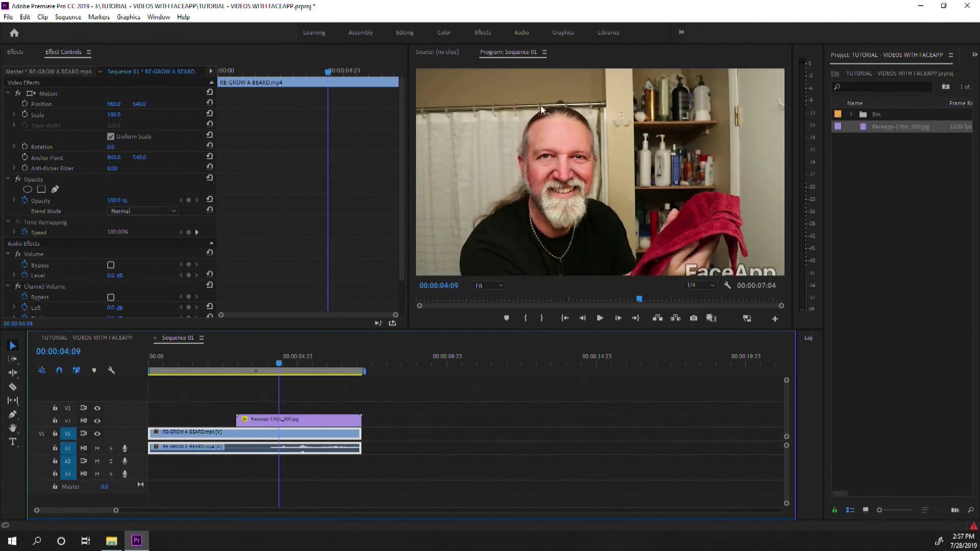
{"action": "left_click_drag", "start_coordinate": [280, 365], "coordinate": [256, 364]}
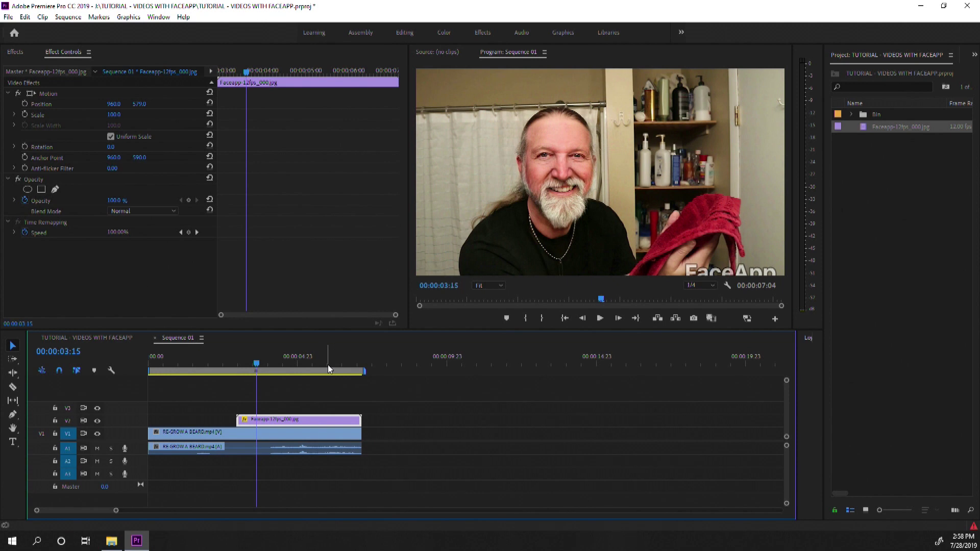
Interpret the image sequence's footage at an assumed frame rate of 24 fps.
{"action": "right_click", "coordinate": [882, 127]}
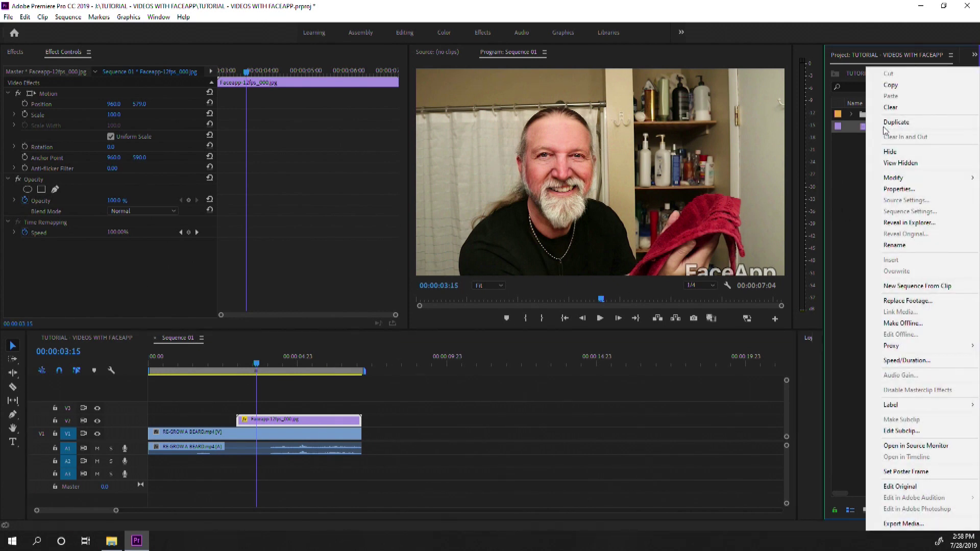
{"action": "mouse_move", "coordinate": [929, 178]}
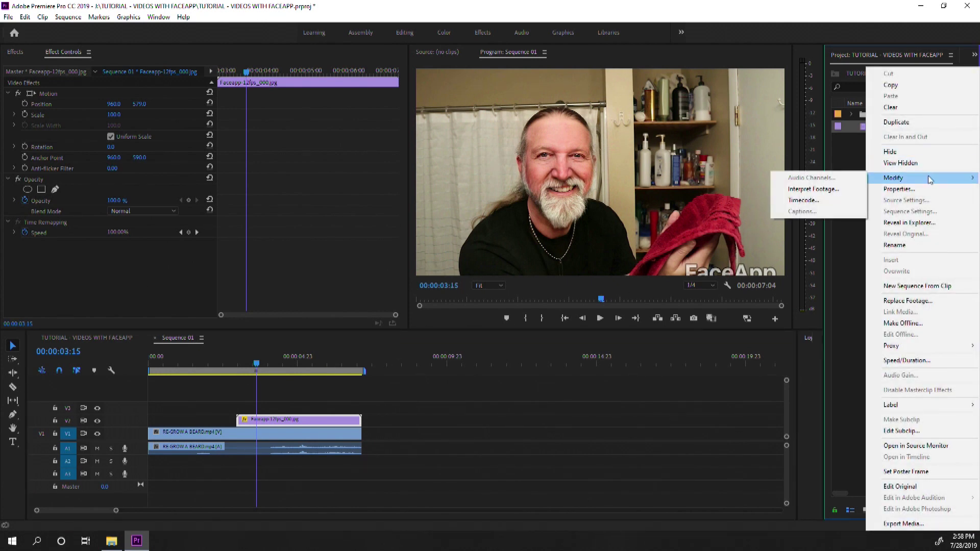
{"action": "left_click", "coordinate": [838, 189]}
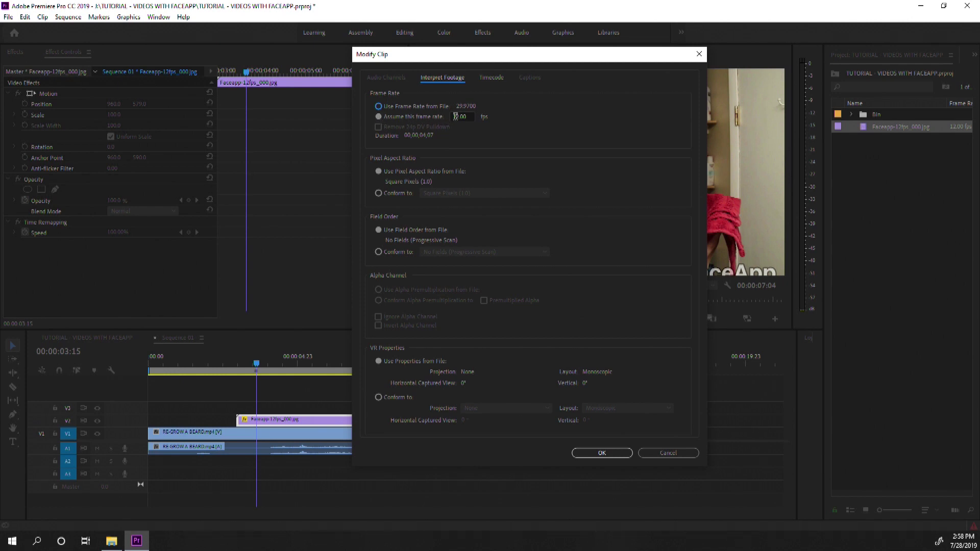
{"action": "double_click", "coordinate": [472, 117]}
{"action": "left_click", "coordinate": [602, 453]}
Set the image sequence clip on V2 to 50% speed and extend it to the end of the original clip.
{"action": "right_click", "coordinate": [280, 419]}
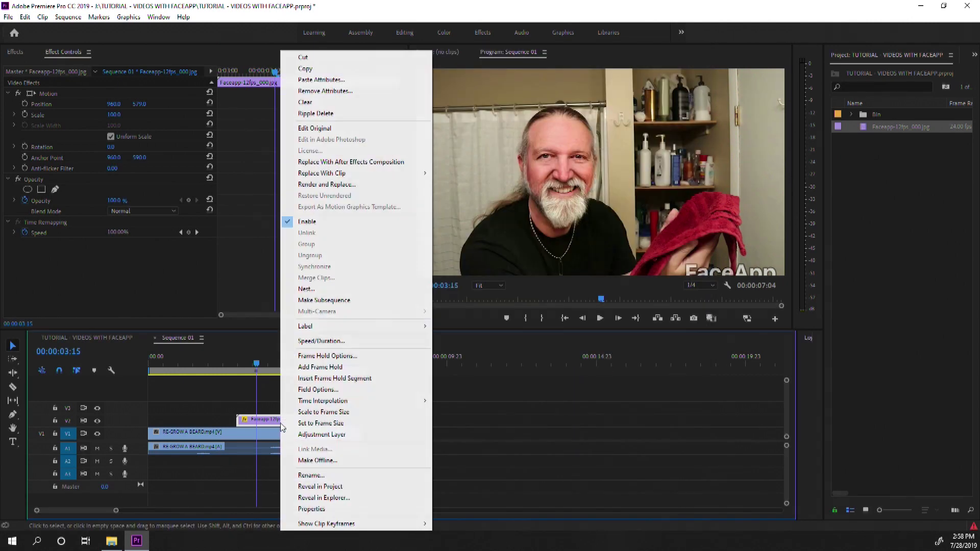
{"action": "left_click", "coordinate": [322, 341]}
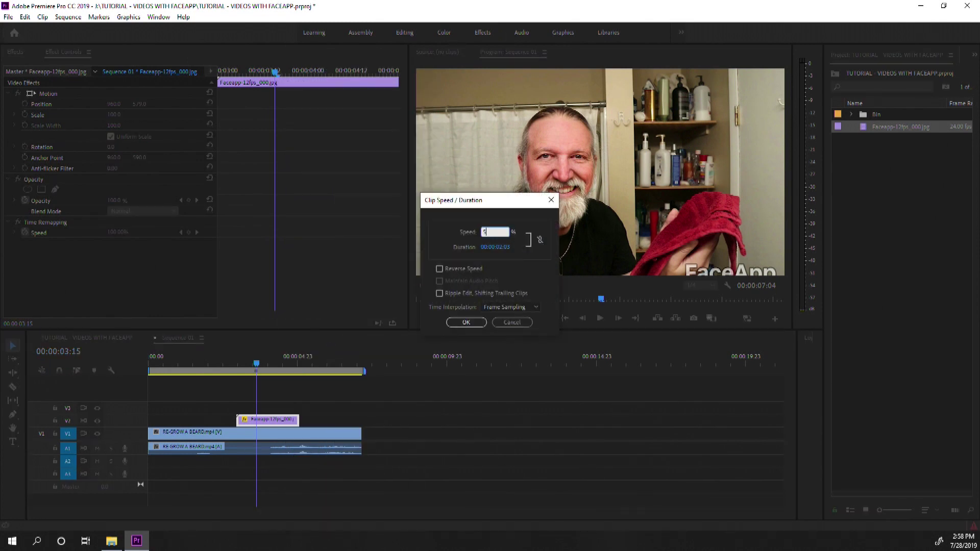
{"action": "type", "text": "50"}
{"action": "key", "text": "Return"}
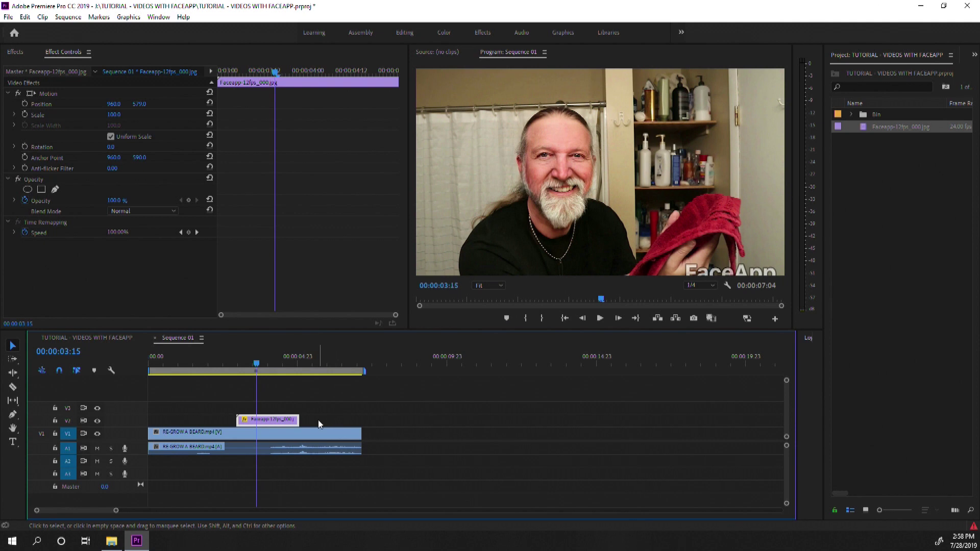
{"action": "left_click_drag", "start_coordinate": [300, 420], "coordinate": [418, 427]}
{"action": "key", "text": "space"}
{"action": "key", "text": "space"}
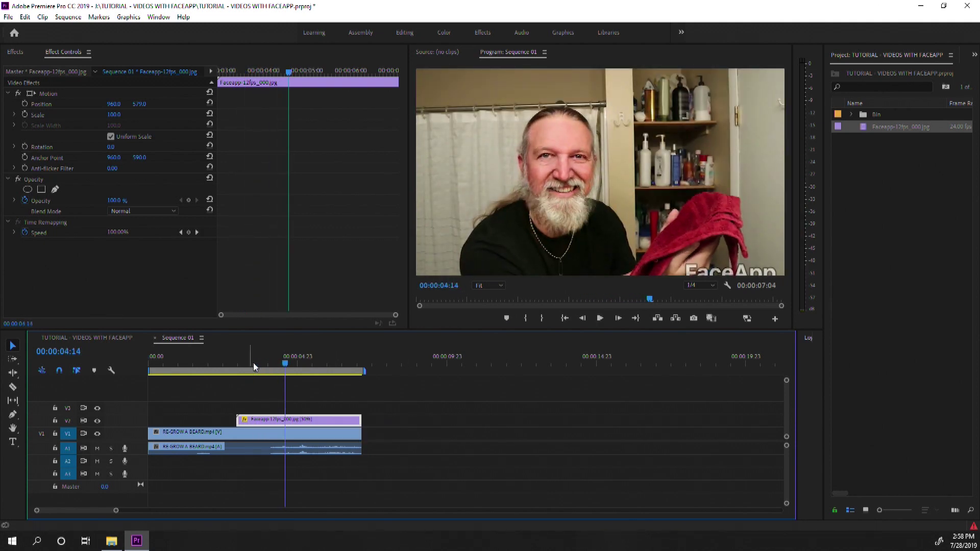
Set the image sequence clip's time interpolation to Optical Flow and scrub over the face to check the motion.
{"action": "right_click", "coordinate": [316, 424]}
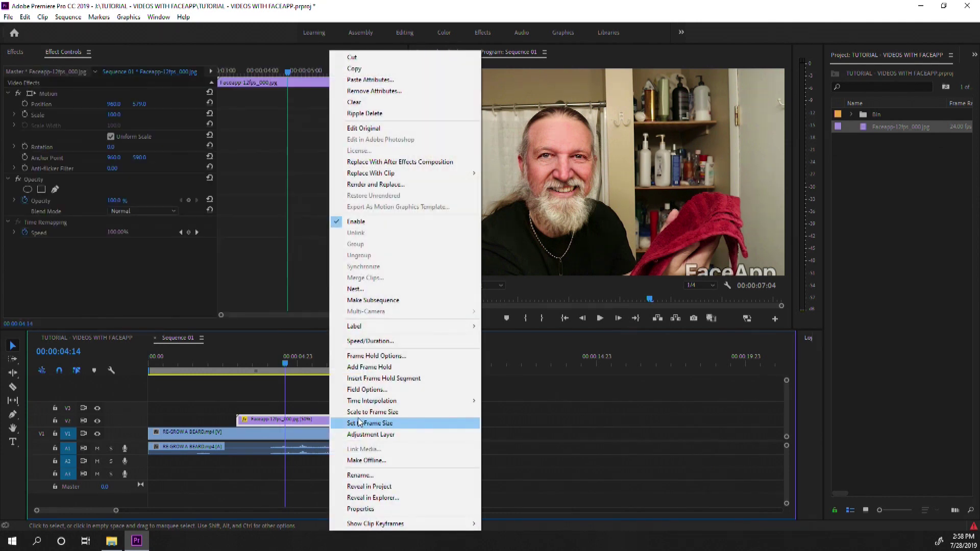
{"action": "mouse_move", "coordinate": [472, 401]}
{"action": "left_click", "coordinate": [517, 425]}
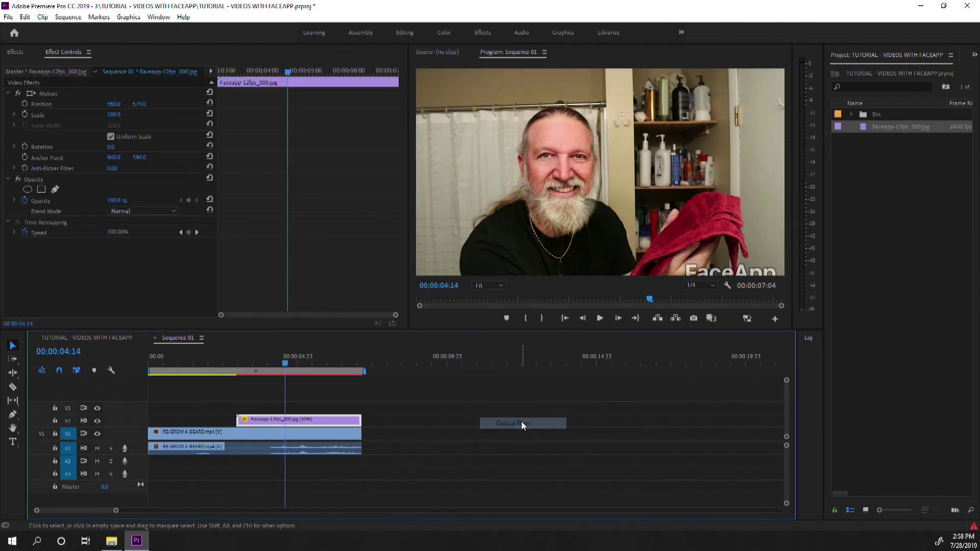
{"action": "left_click", "coordinate": [249, 364]}
{"action": "left_click_drag", "start_coordinate": [250, 364], "coordinate": [277, 364]}
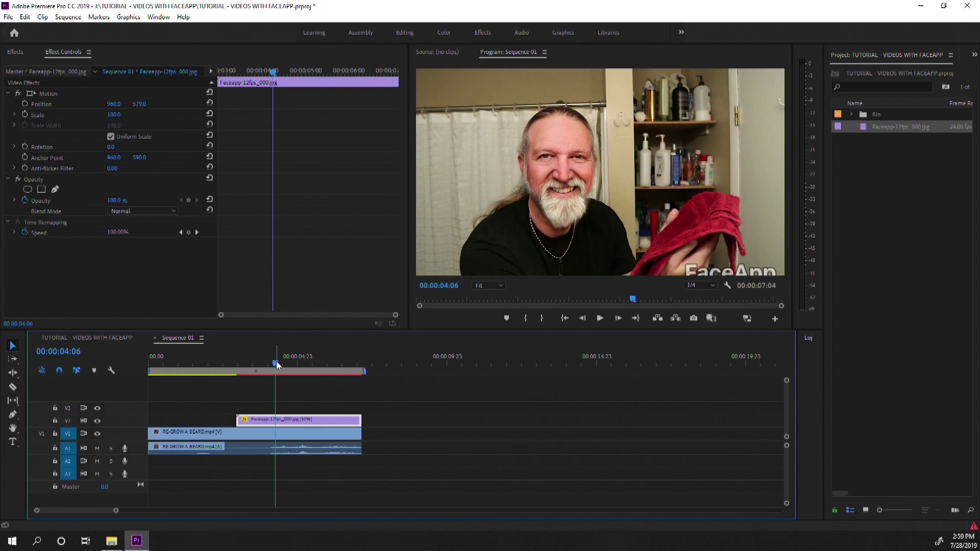
{"action": "left_click_drag", "start_coordinate": [276, 364], "coordinate": [264, 363]}
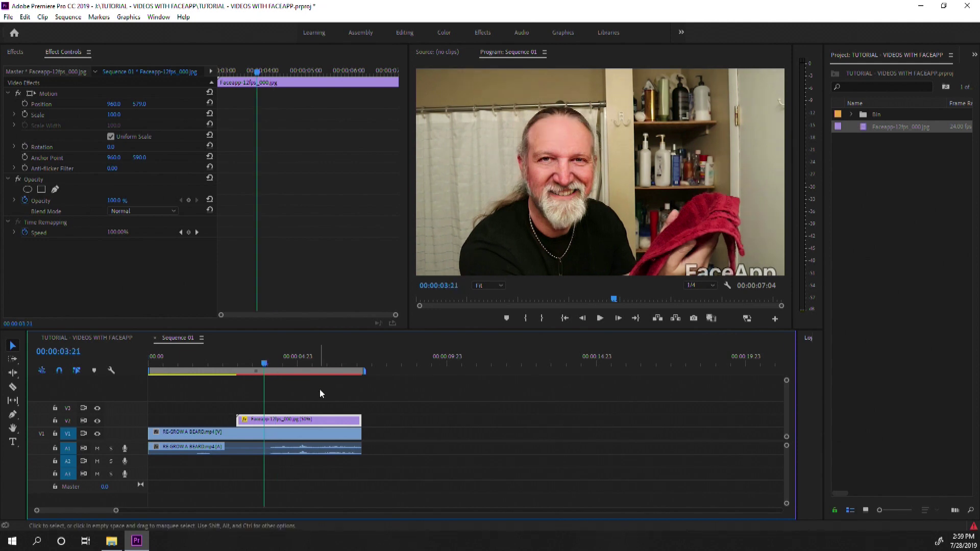
Duplicate the video of the RE-GROW A BEARD clip from V1 onto track V3 and select the copy.
{"action": "left_click", "coordinate": [288, 450]}
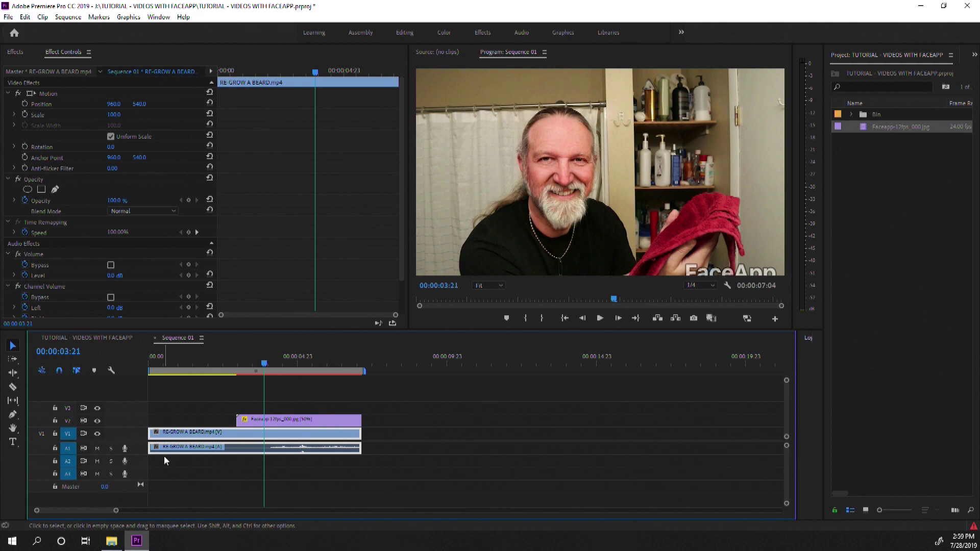
{"action": "left_click_drag", "start_coordinate": [189, 446], "coordinate": [218, 406]}
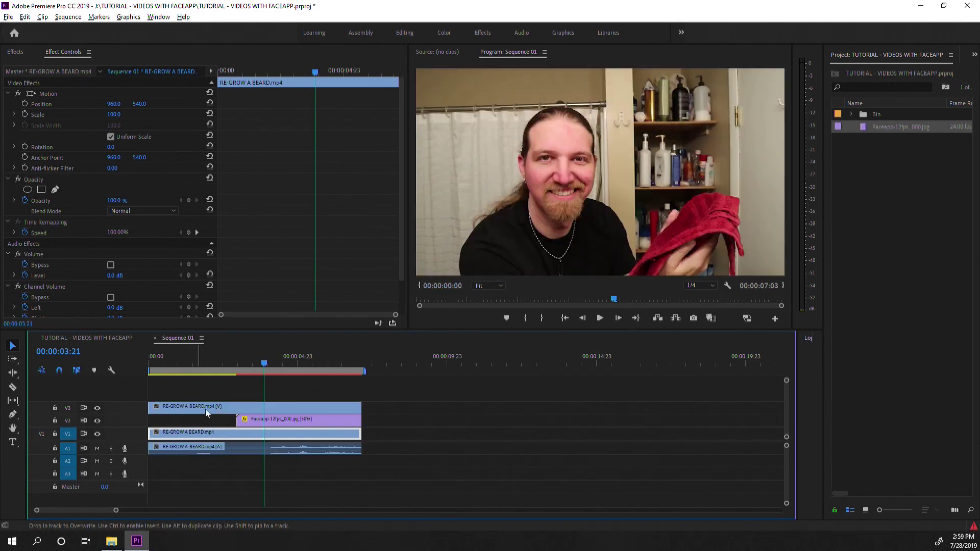
{"action": "key", "text": "shift+Left"}
{"action": "left_click", "coordinate": [219, 405]}
At 00:00:03:05, add an elliptical opacity mask to the V3 copy and fit it around the face with a feather of 86.
{"action": "key", "text": "Left"}
{"action": "key", "text": "Left"}
{"action": "key", "text": "Left"}
{"action": "key", "text": "Left"}
{"action": "key", "text": "Left"}
{"action": "key", "text": "Left"}
{"action": "key", "text": "Left"}
{"action": "key", "text": "Left"}
{"action": "key", "text": "Left"}
{"action": "key", "text": "Left"}
{"action": "key", "text": "Left"}
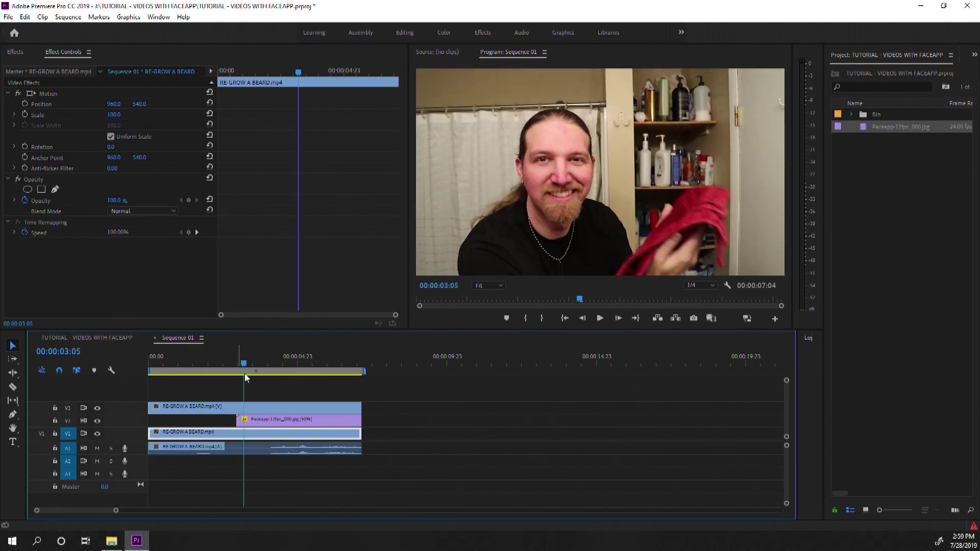
{"action": "left_click", "coordinate": [27, 189]}
{"action": "left_click_drag", "start_coordinate": [550, 141], "coordinate": [562, 132]}
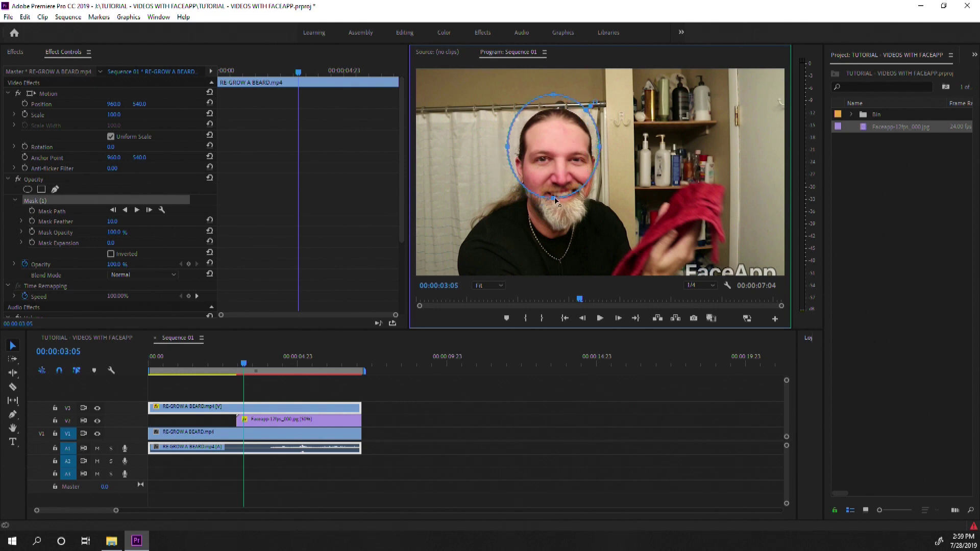
{"action": "left_click_drag", "start_coordinate": [554, 200], "coordinate": [561, 245]}
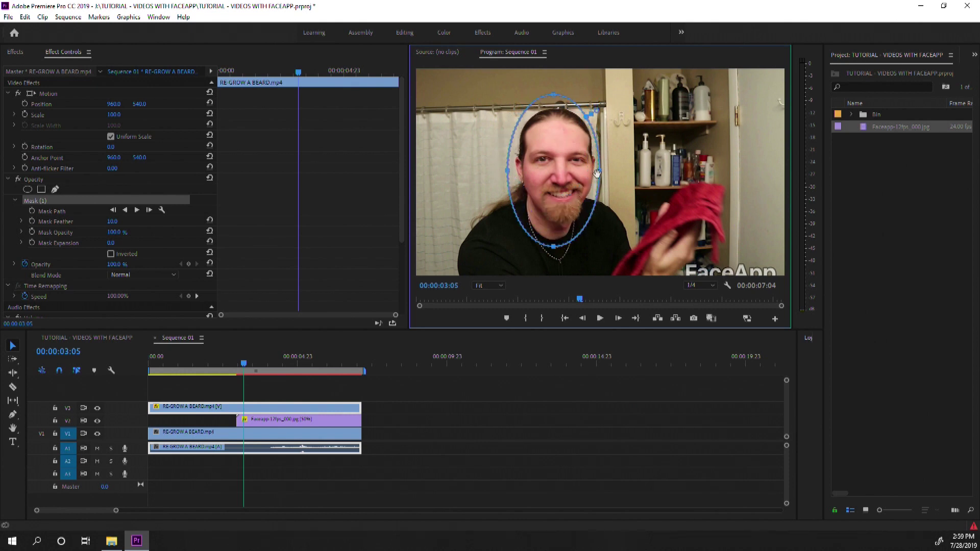
{"action": "left_click_drag", "start_coordinate": [597, 173], "coordinate": [562, 148]}
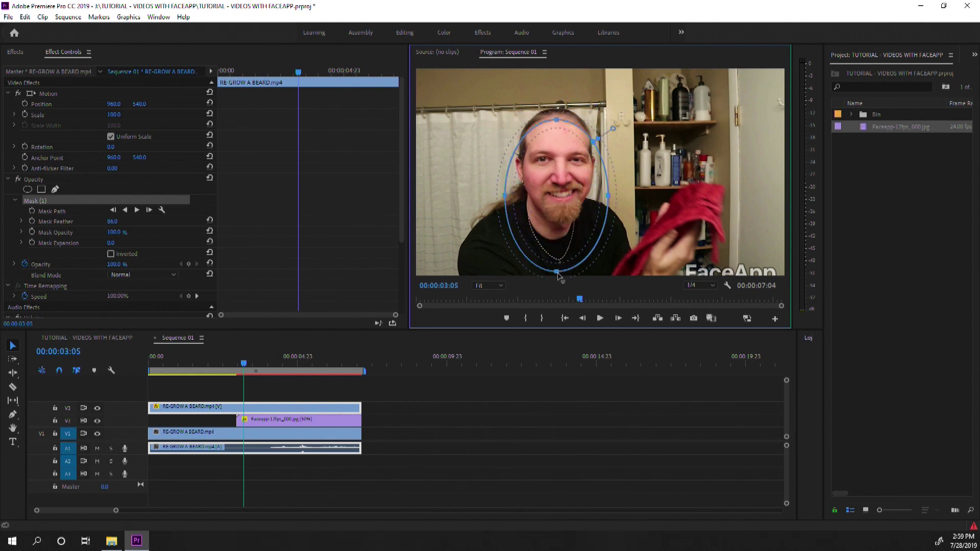
{"action": "left_click_drag", "start_coordinate": [559, 272], "coordinate": [554, 252]}
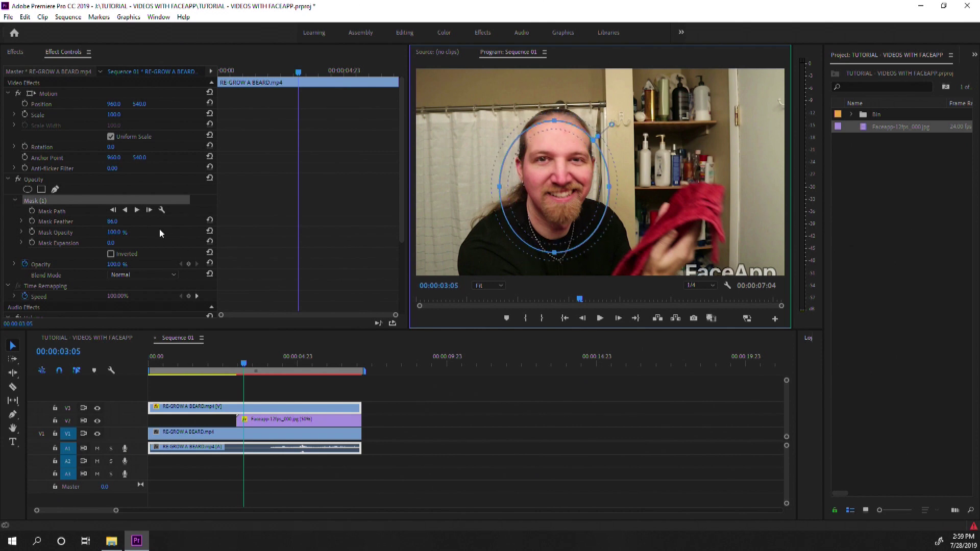
Invert the mask with a feather of 124.2 and fine-tune its position and upper edge around the face at 00:00:04:03.
{"action": "left_click", "coordinate": [111, 254]}
{"action": "left_click", "coordinate": [541, 140]}
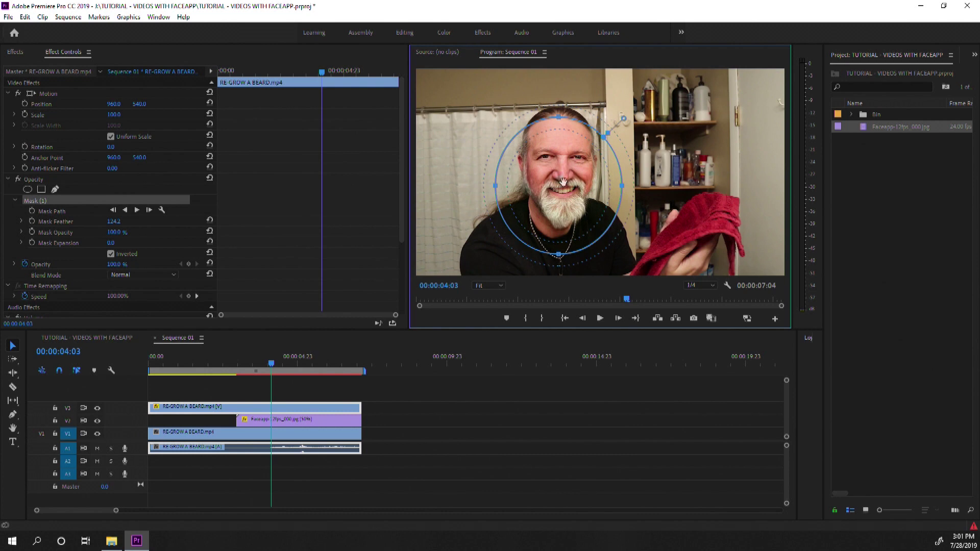
{"action": "left_click", "coordinate": [242, 407]}
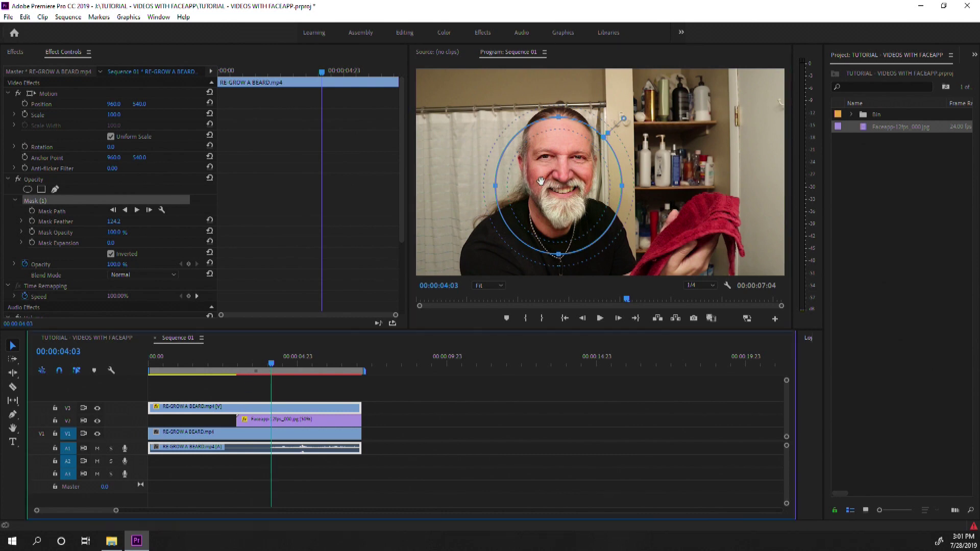
{"action": "left_click_drag", "start_coordinate": [561, 181], "coordinate": [563, 181]}
{"action": "left_click_drag", "start_coordinate": [561, 120], "coordinate": [562, 124]}
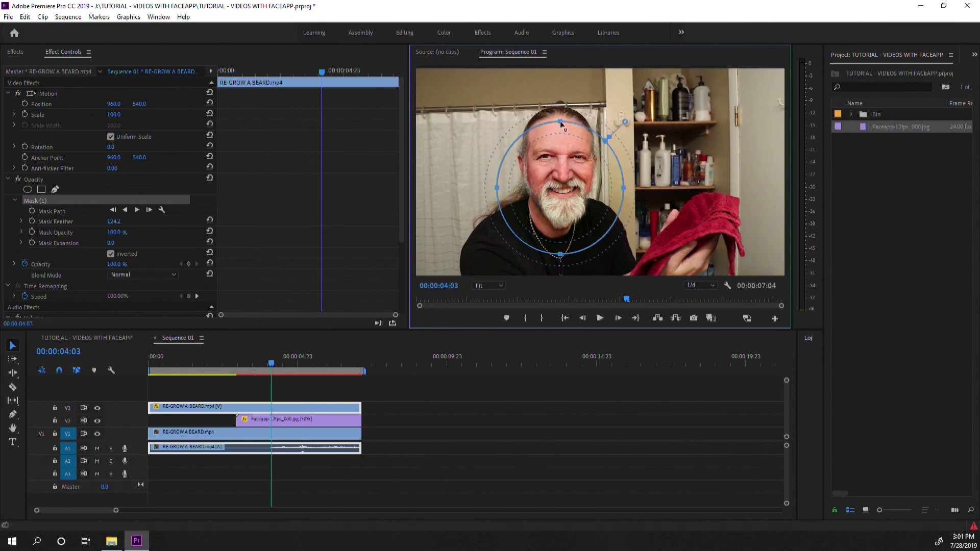
{"action": "left_click_drag", "start_coordinate": [561, 124], "coordinate": [562, 128]}
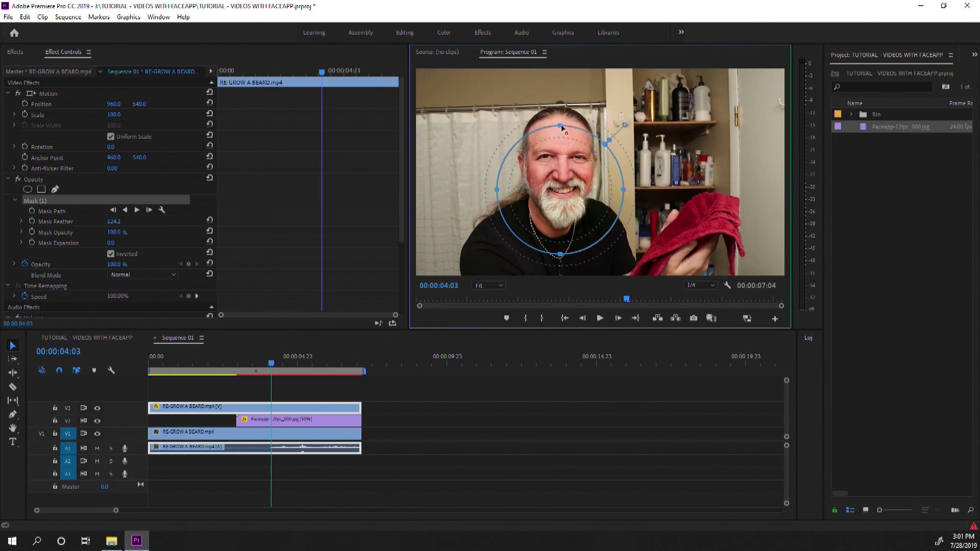
{"action": "mouse_move", "coordinate": [556, 201]}
{"action": "left_mouse_down"}
{"action": "mouse_move", "coordinate": [735, 265]}
{"action": "mouse_move", "coordinate": [547, 189]}
{"action": "mouse_move", "coordinate": [557, 179]}
{"action": "mouse_move", "coordinate": [734, 258]}
{"action": "mouse_move", "coordinate": [718, 262]}
{"action": "mouse_move", "coordinate": [612, 210]}
{"action": "mouse_move", "coordinate": [551, 194]}
{"action": "mouse_move", "coordinate": [556, 170]}
{"action": "mouse_move", "coordinate": [560, 182]}
{"action": "left_mouse_up"}
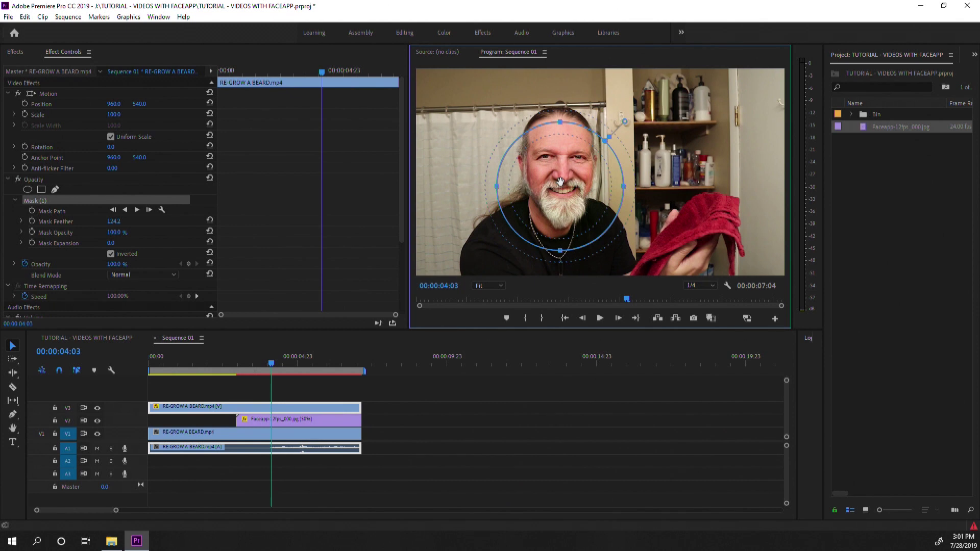
{"action": "left_click_drag", "start_coordinate": [562, 158], "coordinate": [561, 155]}
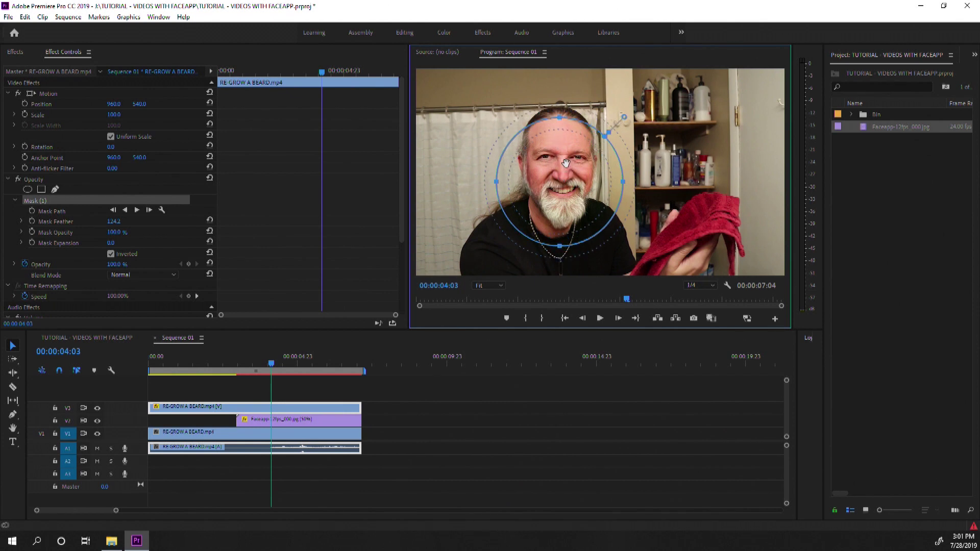
Duplicate the original clip onto track V4 and keyframe its opacity to fade out by about 00:00:06:09, playing back the transition.
{"action": "left_click_drag", "start_coordinate": [279, 364], "coordinate": [246, 364]}
{"action": "left_click_drag", "start_coordinate": [204, 434], "coordinate": [327, 399]}
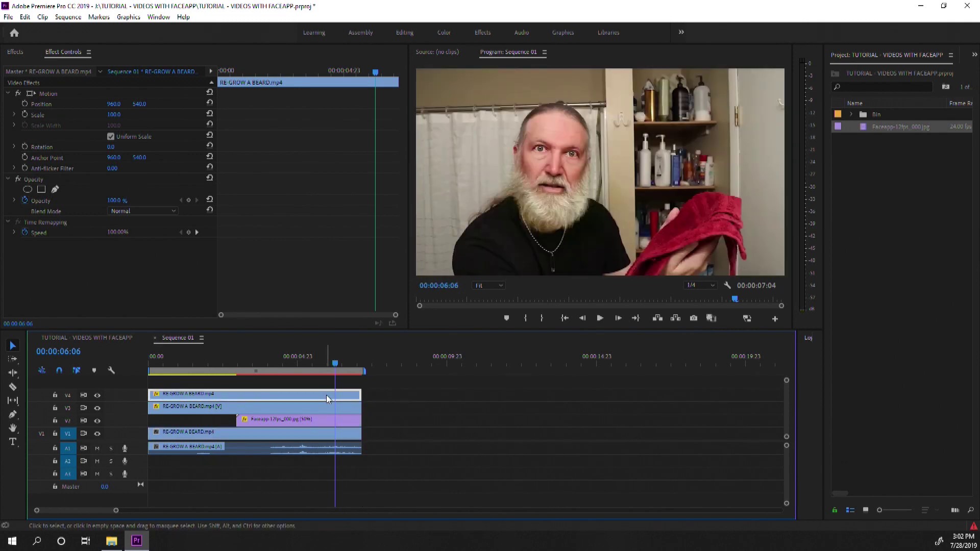
{"action": "mouse_move", "coordinate": [363, 201]}
{"action": "left_mouse_down"}
{"action": "mouse_move", "coordinate": [407, 207]}
{"action": "mouse_move", "coordinate": [380, 207]}
{"action": "left_mouse_up"}
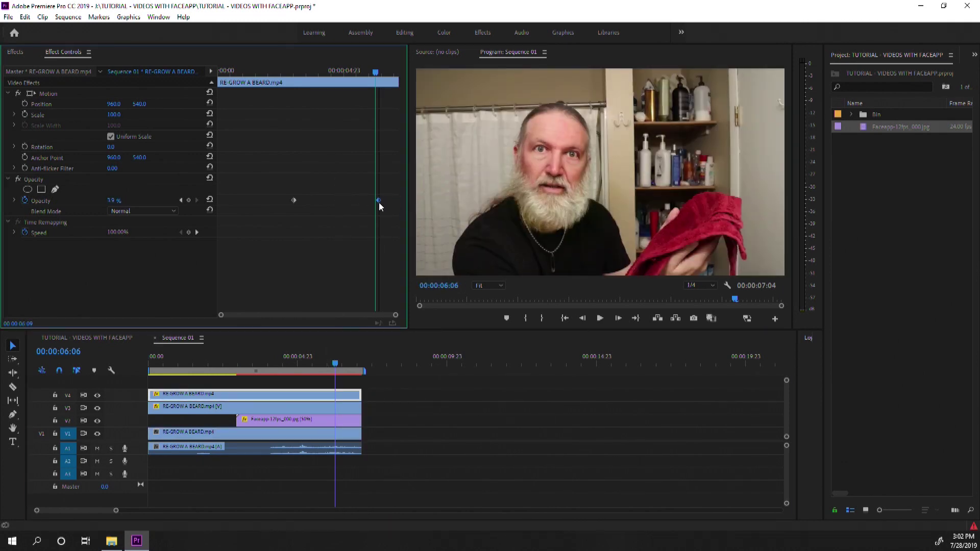
{"action": "left_click", "coordinate": [266, 71]}
{"action": "key", "text": "space"}
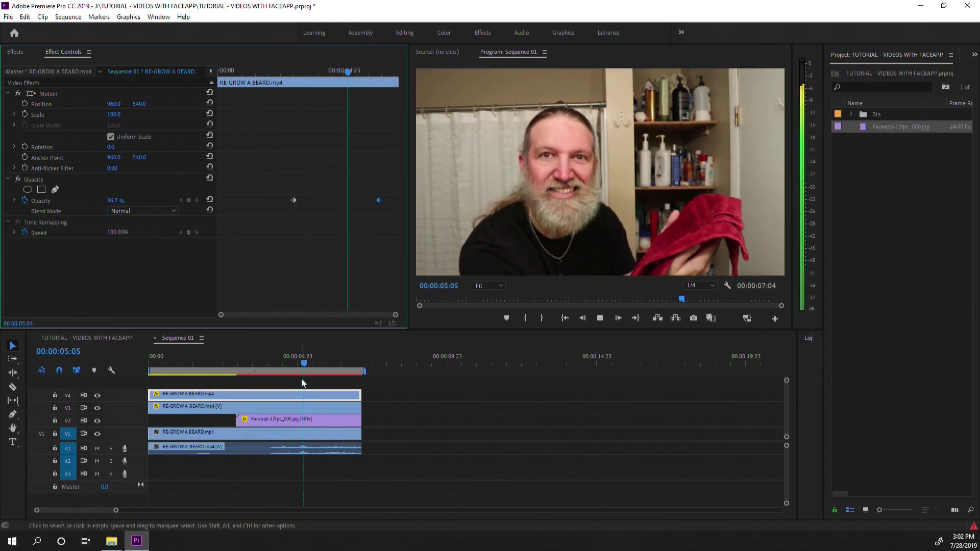
{"action": "key", "text": "space"}
Start keyframing the V3 copy's mask path at 00:00:06:08 and go back to 00:00:06:01 to check the mask.
{"action": "left_click", "coordinate": [32, 212]}
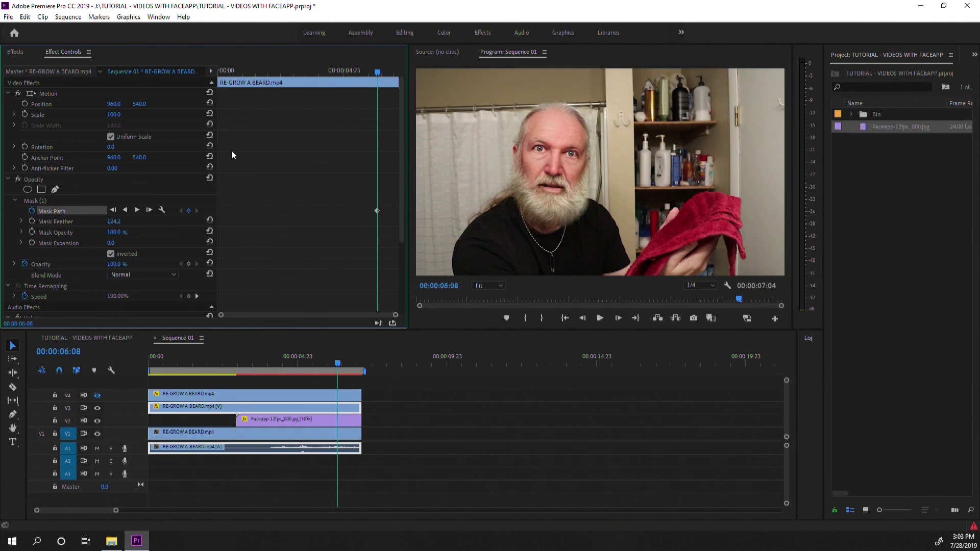
{"action": "left_click_drag", "start_coordinate": [377, 74], "coordinate": [370, 72]}
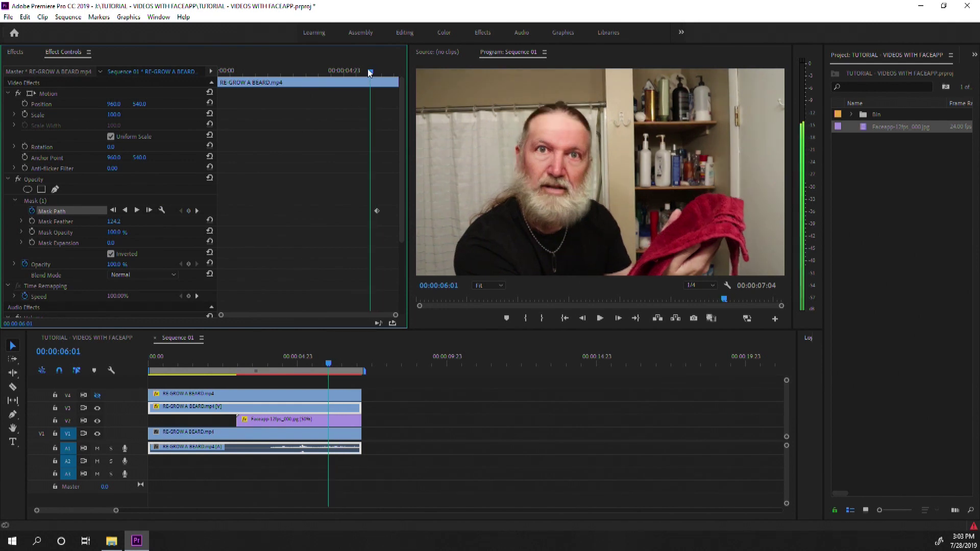
Play the whole sequence from the start, then replay it from about 00:00:05:00 and 00:00:05:20 to review the ageing transition.
{"action": "left_click", "coordinate": [100, 362]}
{"action": "key", "text": "backslash"}
{"action": "key", "text": "Home"}
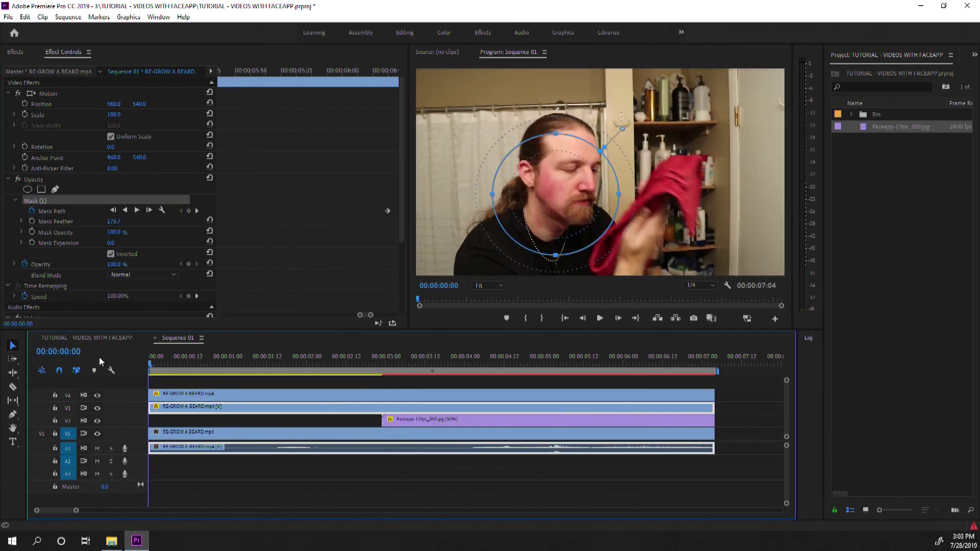
{"action": "left_click", "coordinate": [215, 399]}
{"action": "key", "text": "space"}
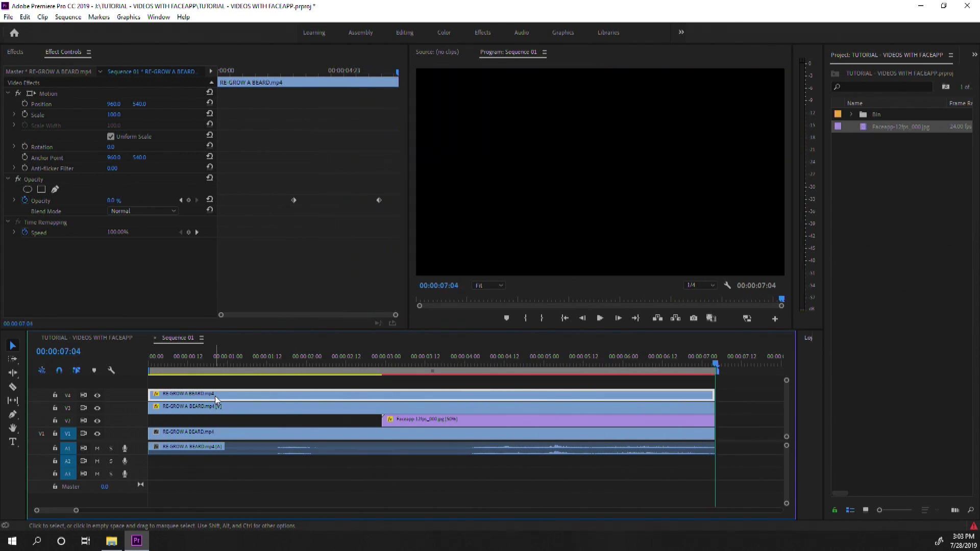
{"action": "left_click", "coordinate": [542, 360]}
{"action": "key", "text": "space"}
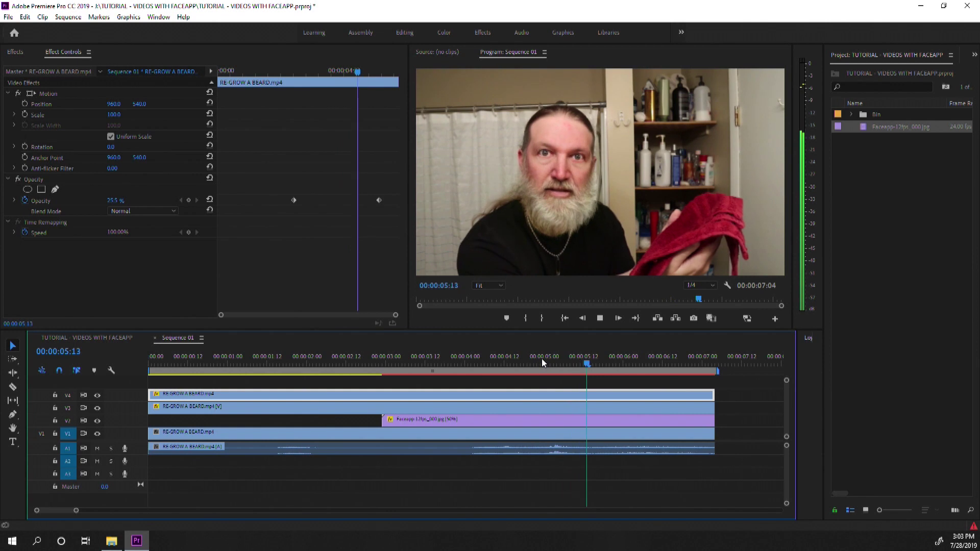
{"action": "key", "text": "space"}
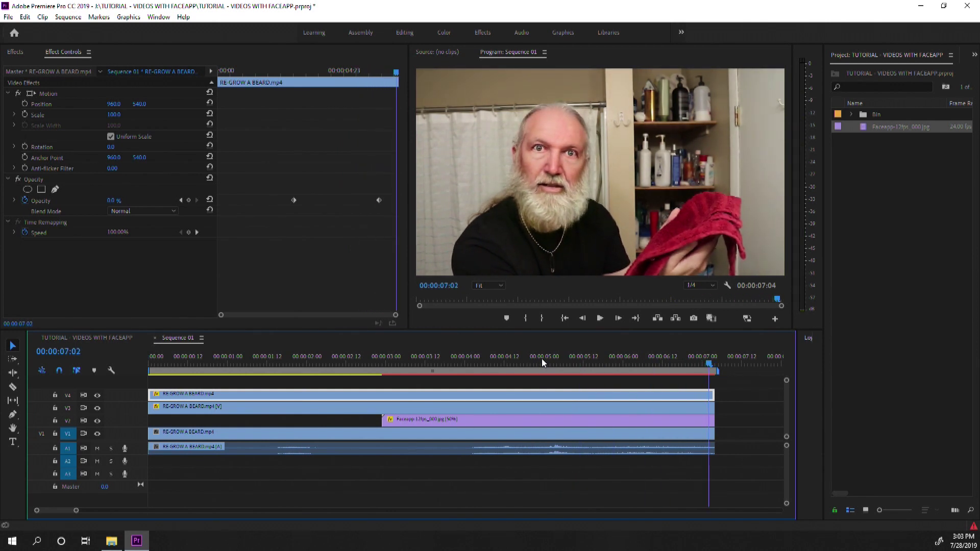
{"action": "left_click", "coordinate": [587, 362]}
{"action": "left_click_drag", "start_coordinate": [585, 361], "coordinate": [610, 361]}
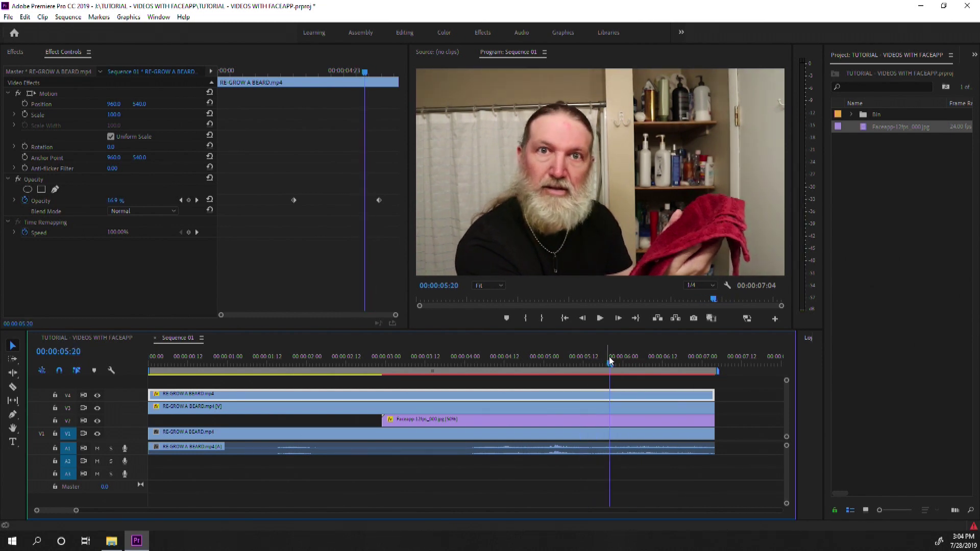
{"action": "key", "text": "space"}
{"action": "key", "text": "space"}
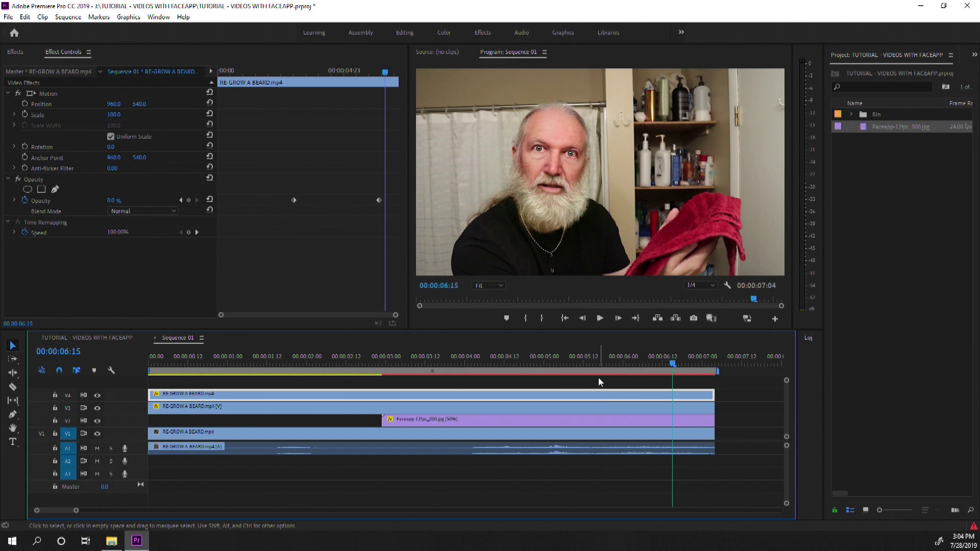
Scrub the ageing transition from 00:00:05:16 back to 00:00:03:01 and check the FaceApp image sequence on V2.
{"action": "left_click", "coordinate": [598, 362]}
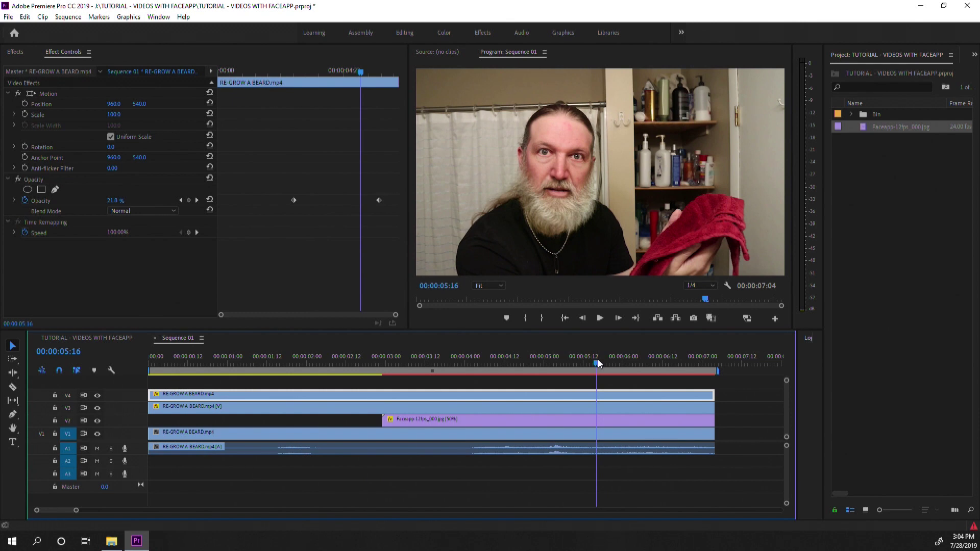
{"action": "left_click_drag", "start_coordinate": [286, 364], "coordinate": [389, 364]}
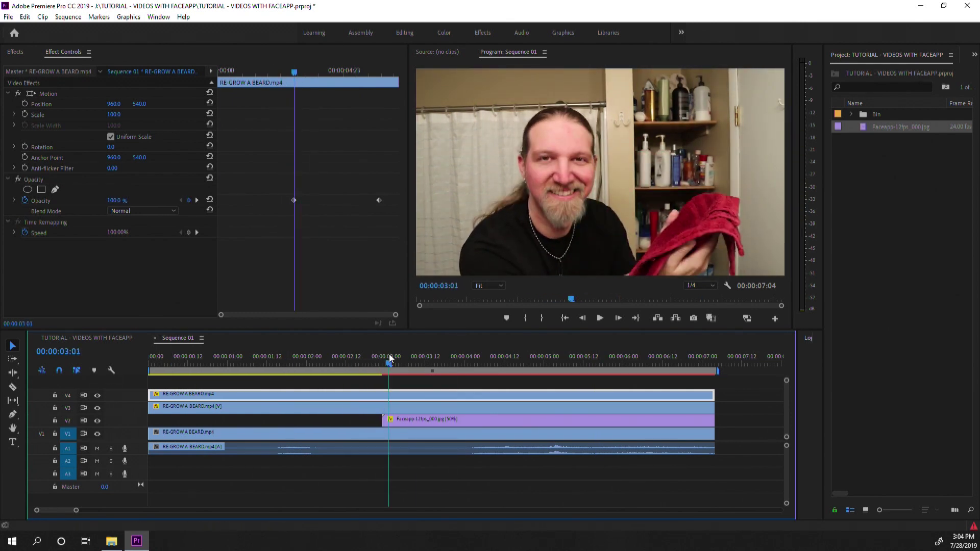
{"action": "left_click", "coordinate": [426, 425]}
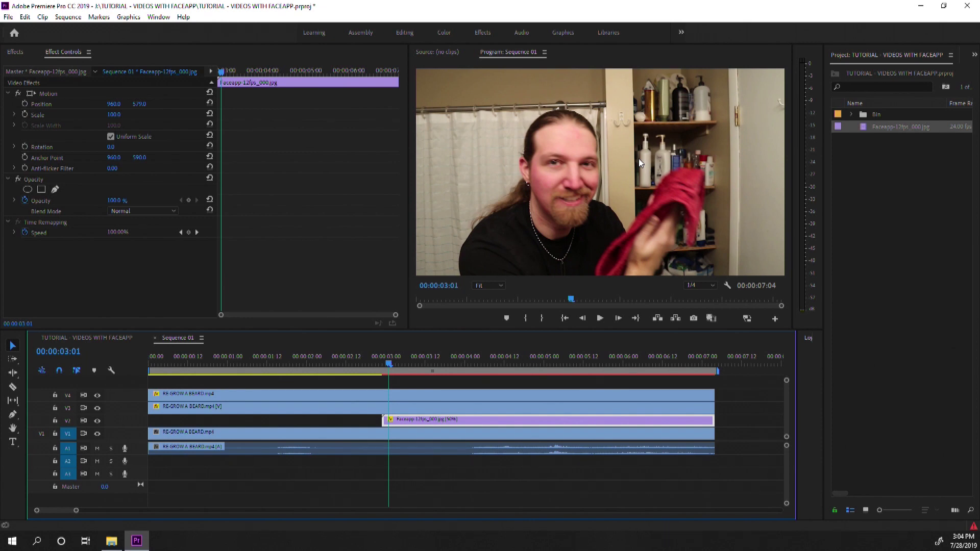
{"action": "key", "text": "space"}
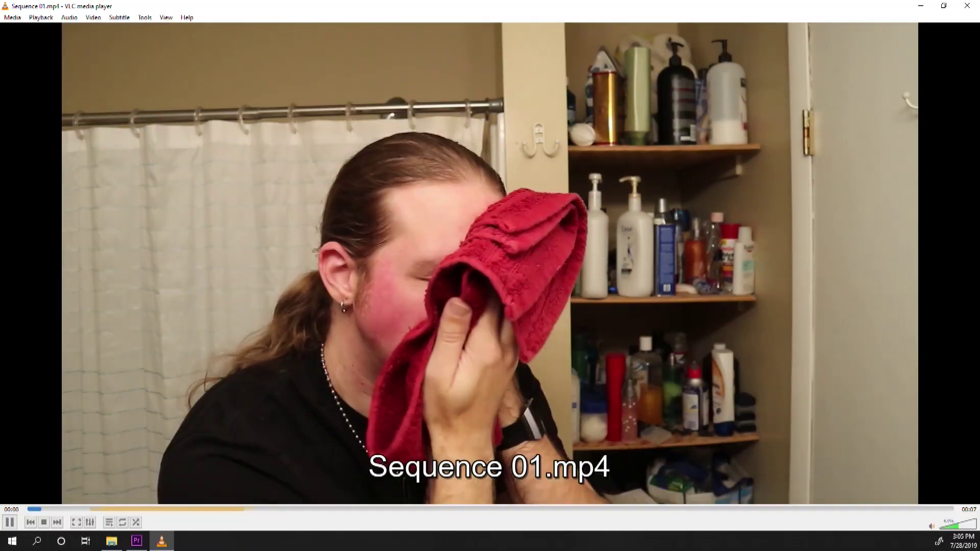
Review the exported Sequence 01.mp4 in VLC media player up to about the 5-second mark and close the player.
{"action": "key", "text": "space"}
{"action": "left_click_drag", "start_coordinate": [569, 509], "coordinate": [769, 505]}
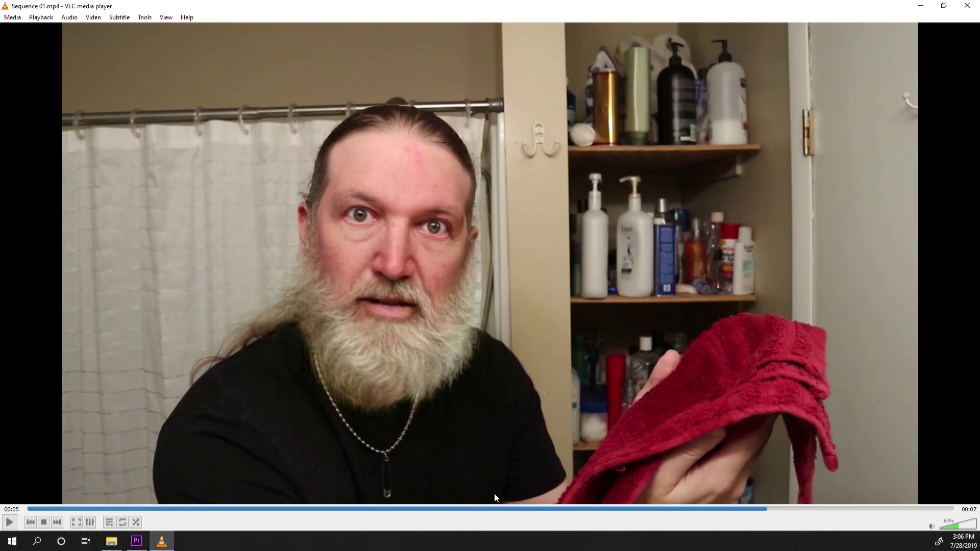
{"action": "key", "text": "alt+F4"}
Retime the V3 copy's mask path keyframes around 00:00:06:03 and play back the result.
{"action": "left_click", "coordinate": [380, 242]}
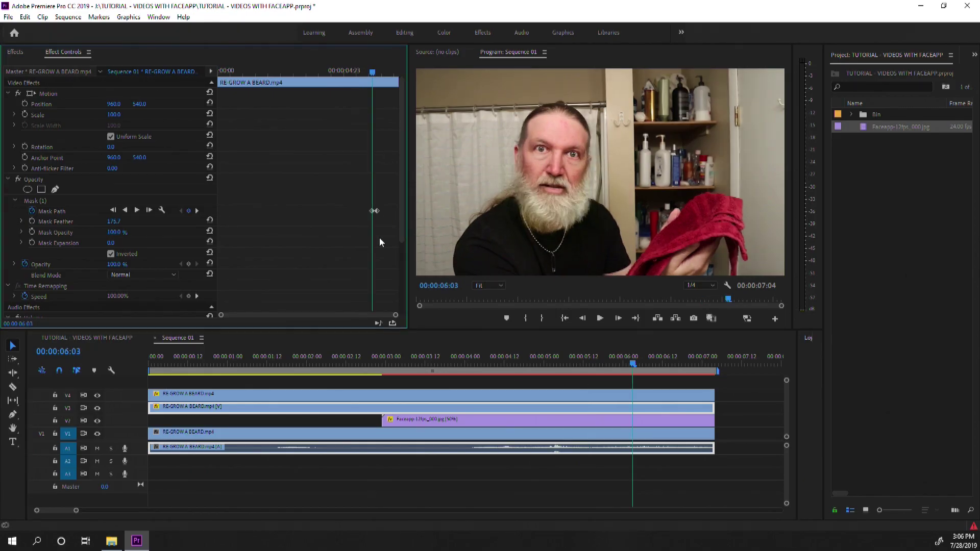
{"action": "scroll", "coordinate": [379, 238], "scroll_direction": "up", "scroll_amount": 3}
{"action": "left_click_drag", "start_coordinate": [355, 214], "coordinate": [368, 214]}
{"action": "left_click_drag", "start_coordinate": [337, 71], "coordinate": [358, 77]}
{"action": "left_click_drag", "start_coordinate": [368, 211], "coordinate": [387, 210]}
{"action": "left_click", "coordinate": [318, 74]}
{"action": "key", "text": "space"}
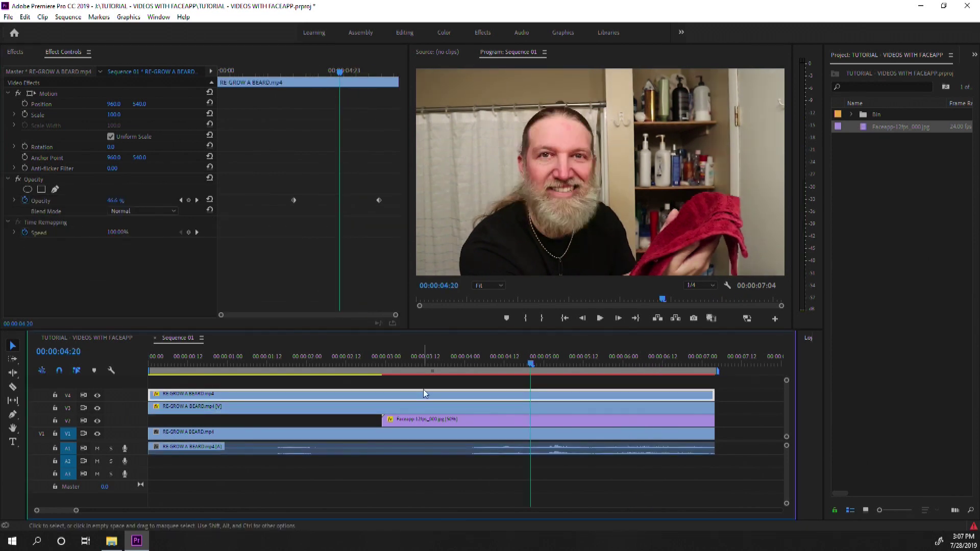
Shorten the V4 clip's opacity fade to end at about 00:00:05:08, with an intermediate keyframe of about 91% near 00:00:04:17.
{"action": "left_click_drag", "start_coordinate": [379, 200], "coordinate": [346, 203]}
{"action": "key", "text": "space"}
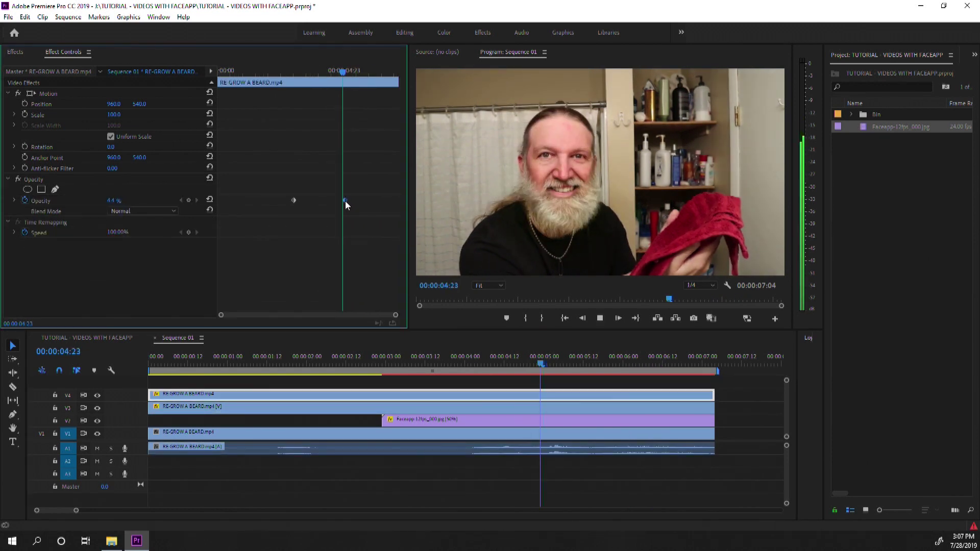
{"action": "left_click", "coordinate": [280, 73]}
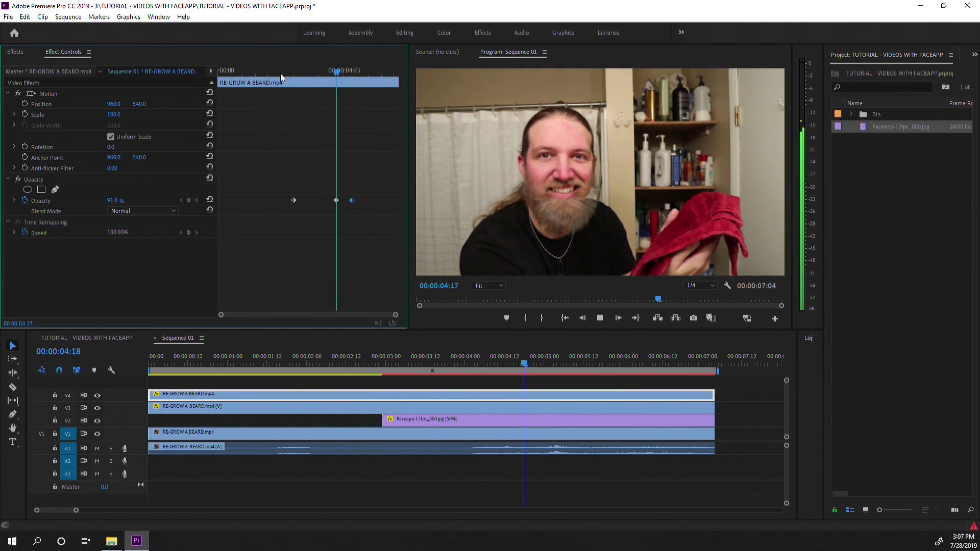
{"action": "key", "text": "space"}
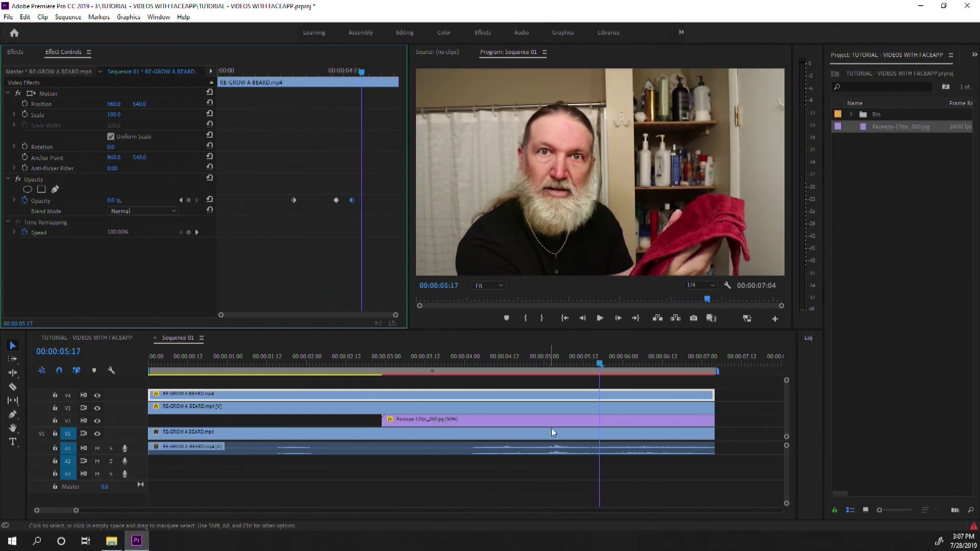
Replay the transition from 00:00:04:23 and from about 00:00:03:01 to check the shortened opacity fade.
{"action": "left_click", "coordinate": [542, 364]}
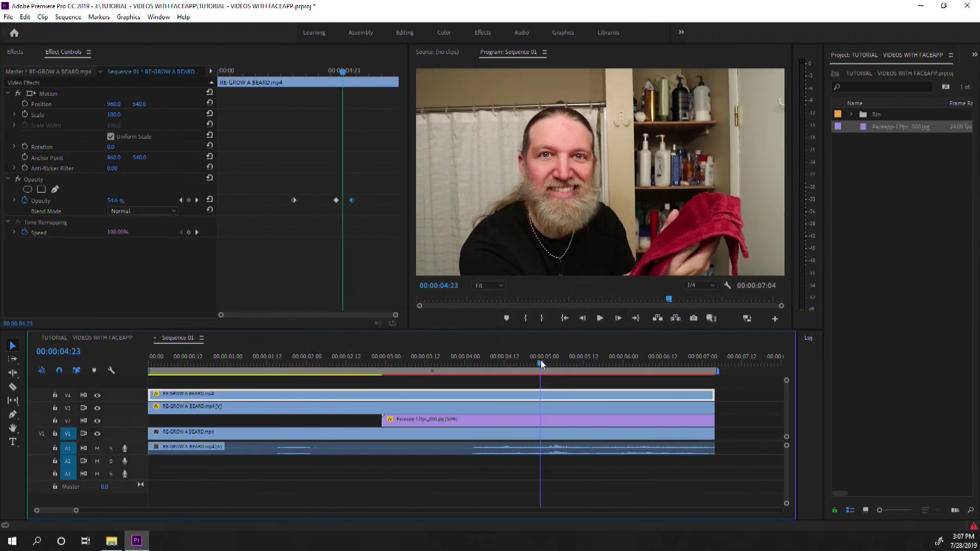
{"action": "key", "text": "space"}
{"action": "key", "text": "space"}
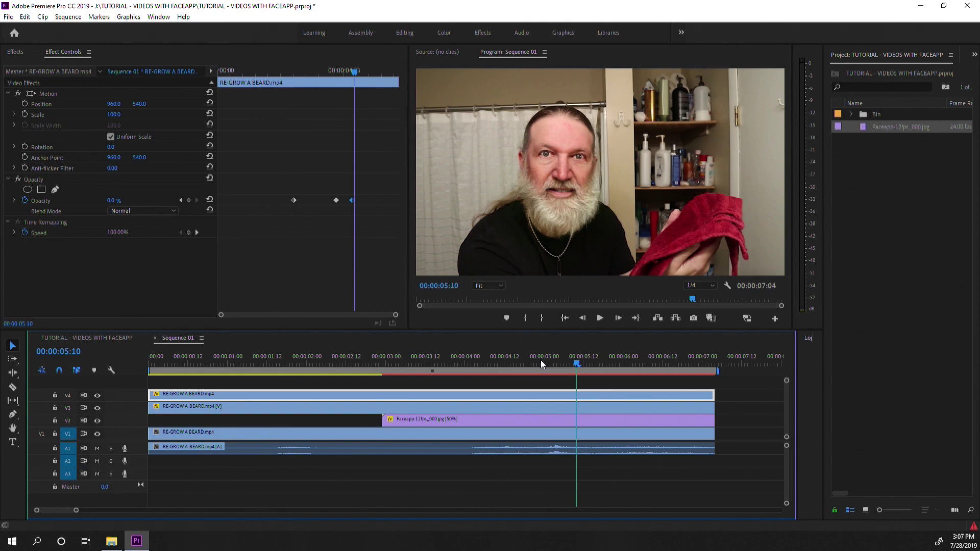
{"action": "left_click", "coordinate": [531, 363]}
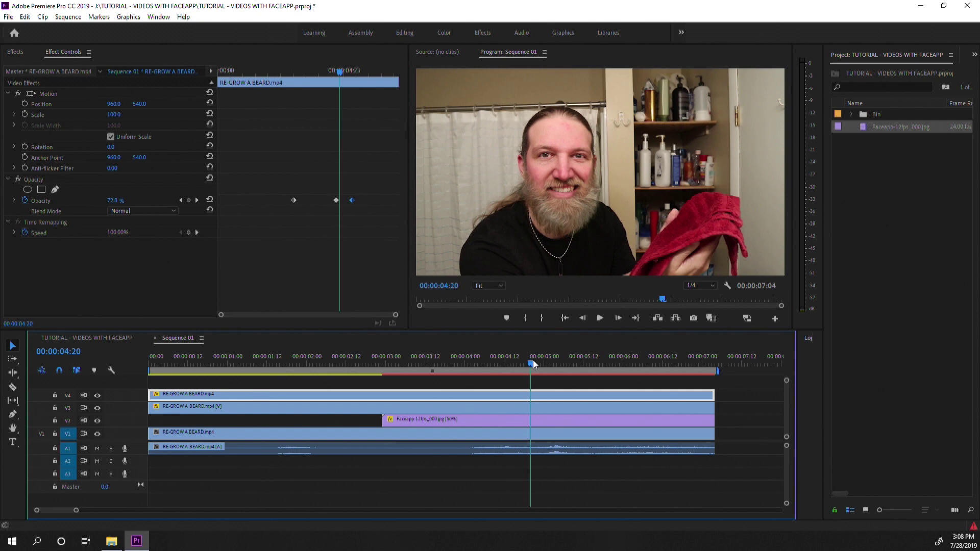
{"action": "left_click_drag", "start_coordinate": [337, 75], "coordinate": [288, 74]}
{"action": "key", "text": "space"}
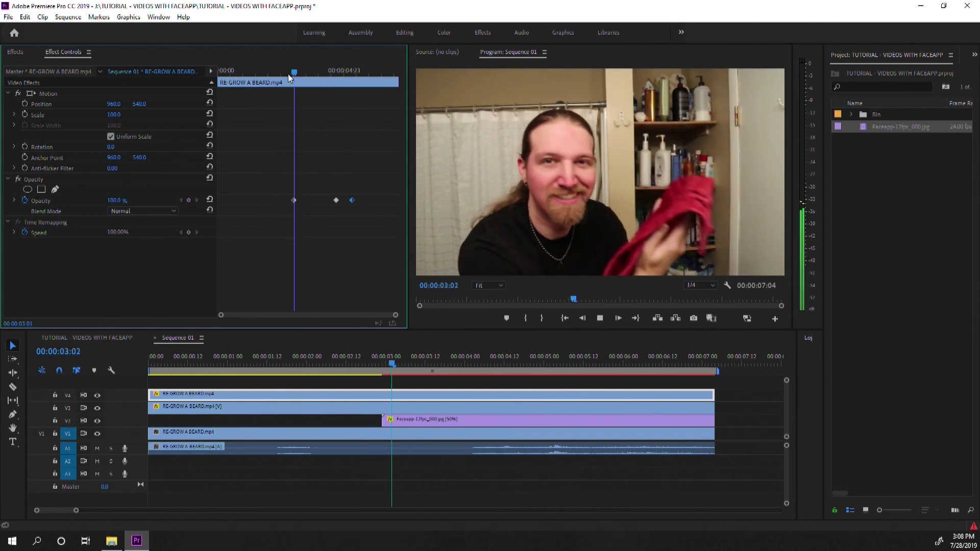
{"action": "key", "text": "space"}
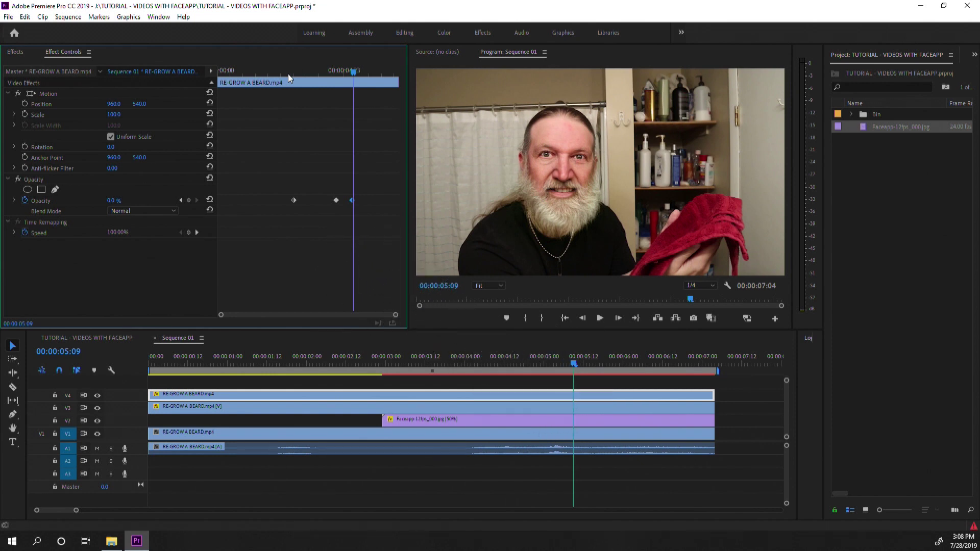
Play the ageing effect through to about 00:00:06:19 and replay it from 00:00:04:03 to judge the final blend.
{"action": "left_click", "coordinate": [287, 74]}
{"action": "key", "text": "space"}
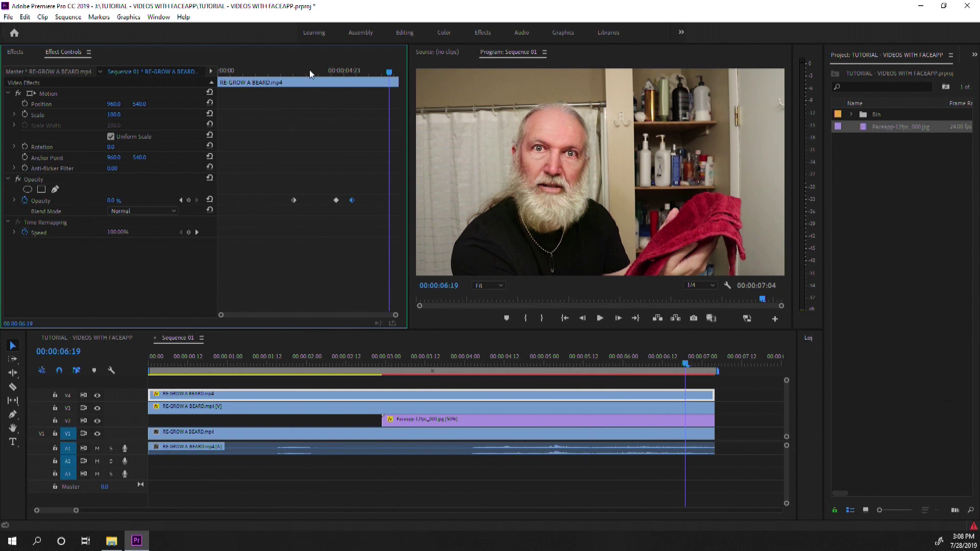
{"action": "left_click", "coordinate": [322, 73]}
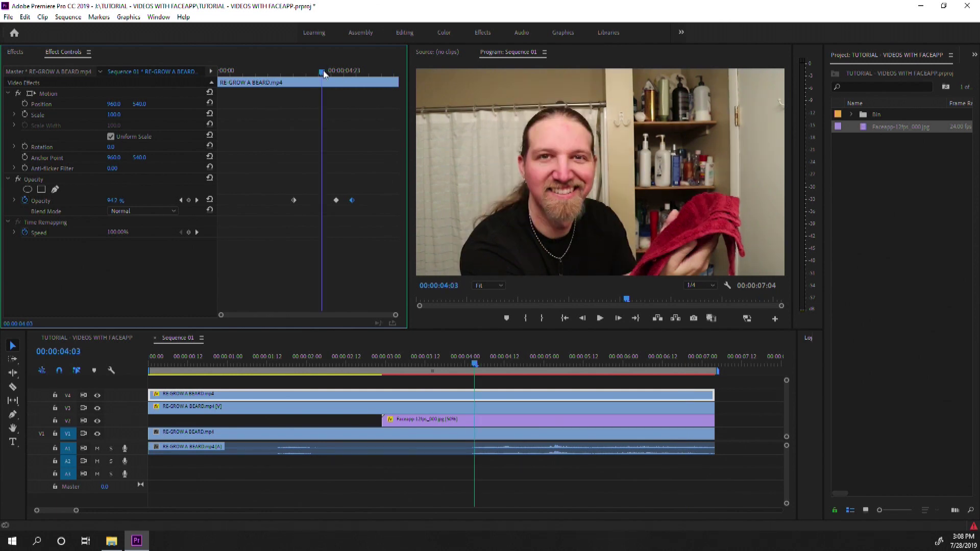
{"action": "key", "text": "space"}
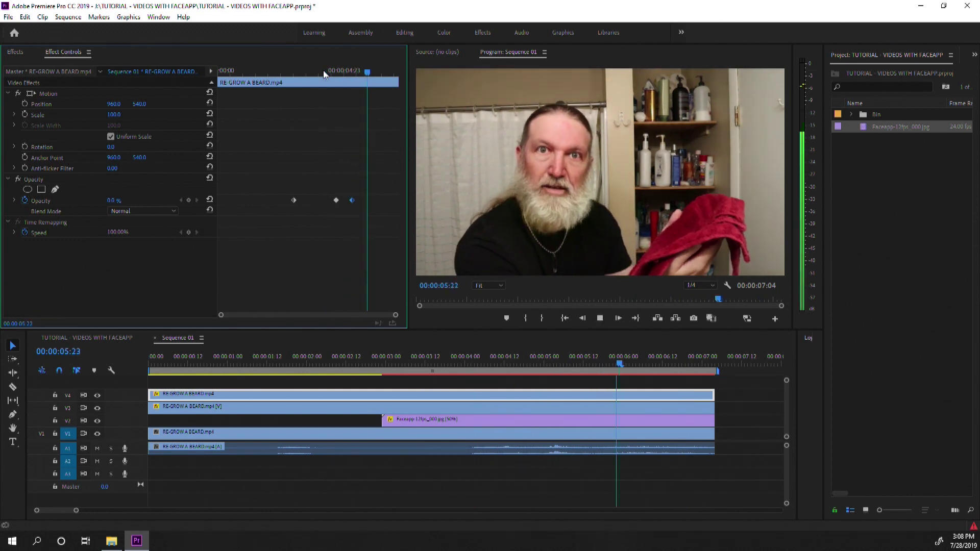
{"action": "key", "text": "space"}
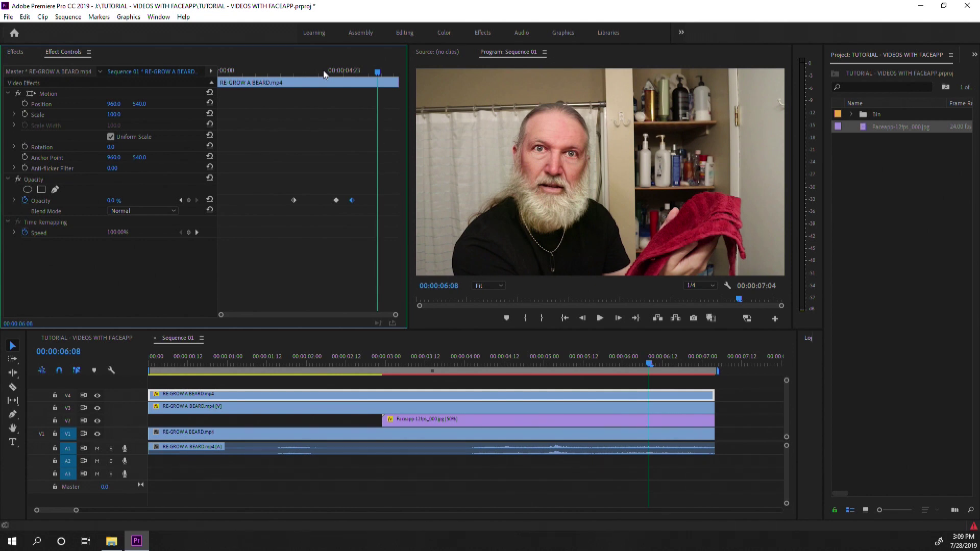
{"action": "left_click", "coordinate": [396, 364]}
{"action": "key", "text": "space"}
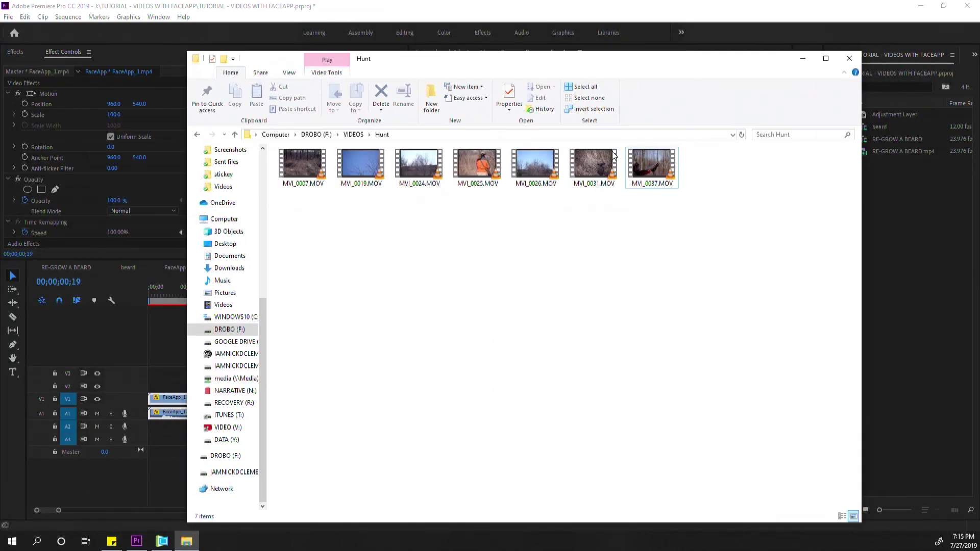
Bring MVI_0037.MOV from the Hunt folder into its own sequence and cut it down to 00:00:04:20.
{"action": "left_click", "coordinate": [549, 169]}
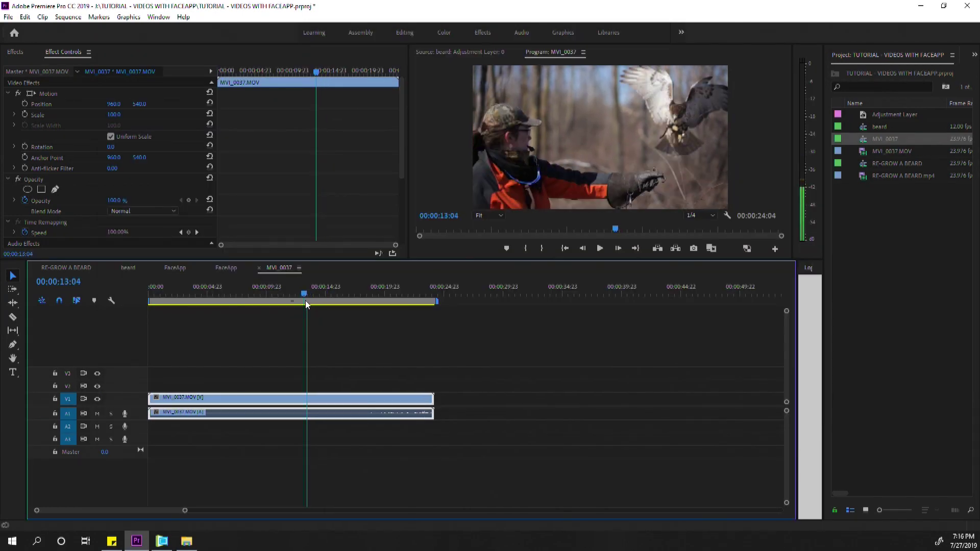
{"action": "left_click_drag", "start_coordinate": [306, 302], "coordinate": [294, 301]}
{"action": "key", "text": "ctrl+k"}
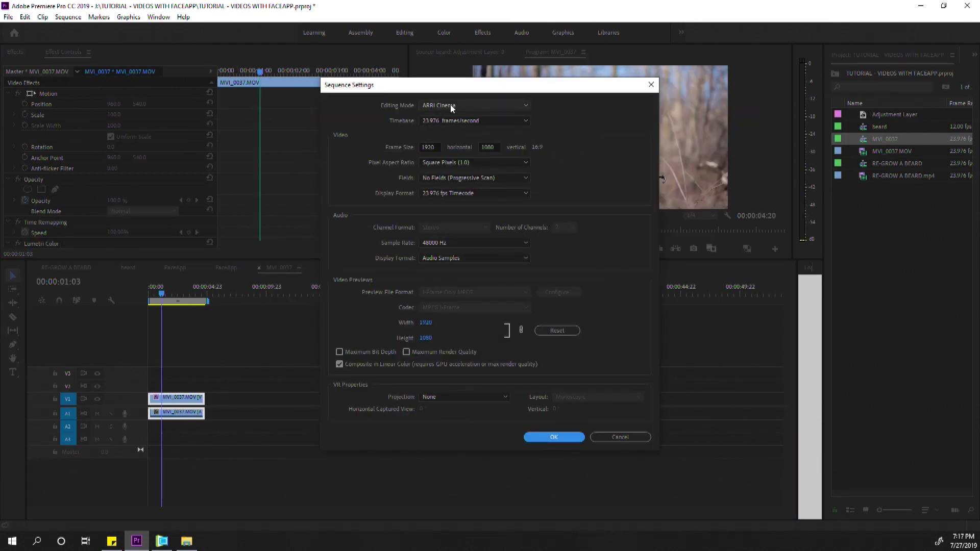
Set the MVI_0037 sequence to the Custom editing mode with a timebase of 12.00 frames/second.
{"action": "left_click", "coordinate": [451, 106]}
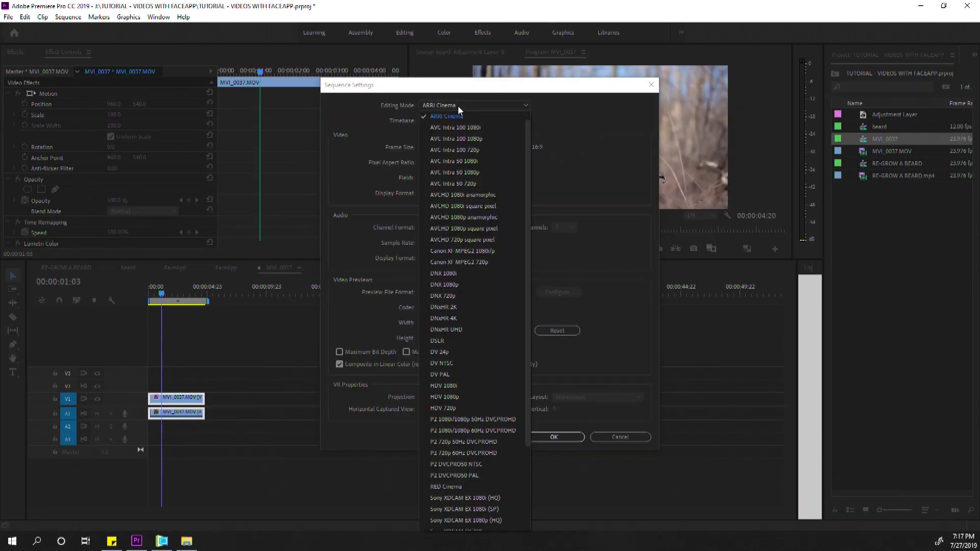
{"action": "left_click", "coordinate": [446, 120]}
{"action": "left_click", "coordinate": [445, 120]}
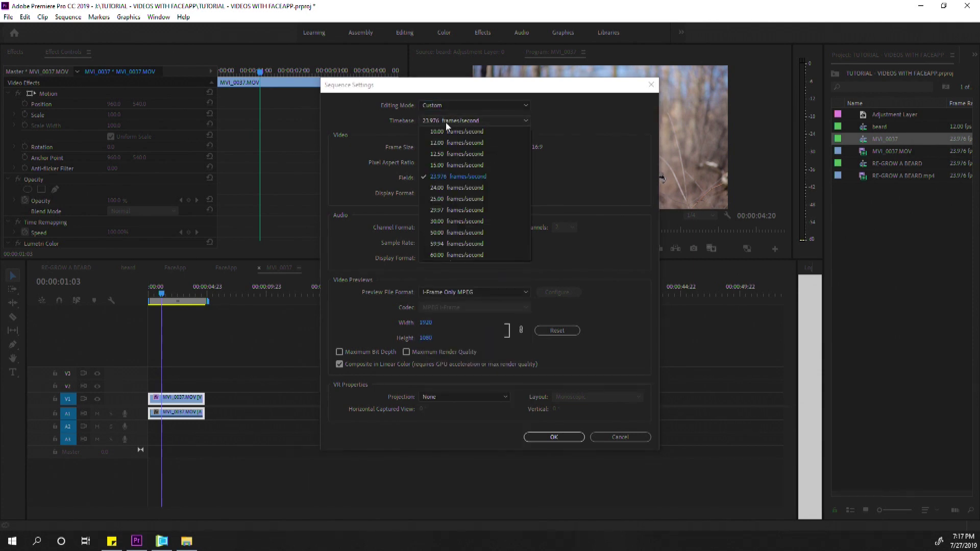
{"action": "left_click", "coordinate": [455, 142]}
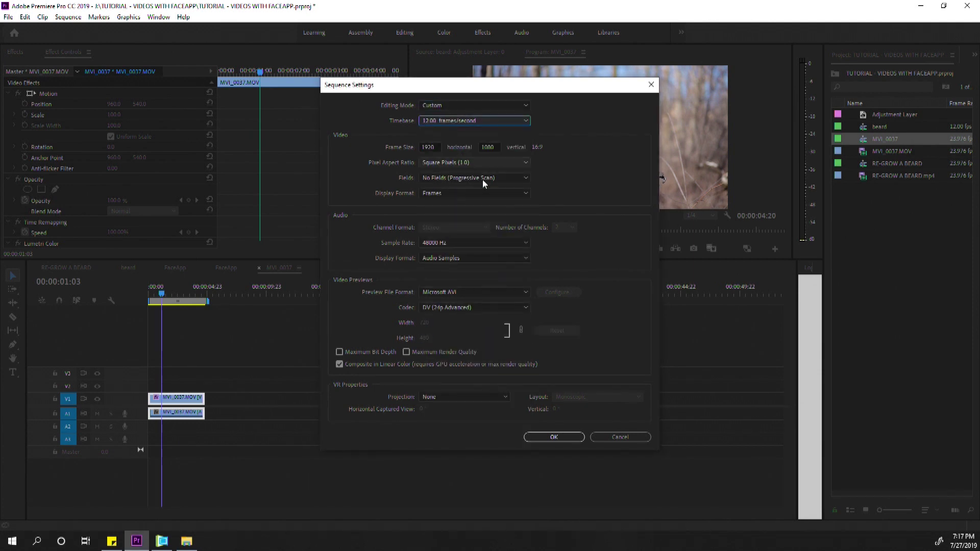
{"action": "left_click", "coordinate": [554, 437]}
Place the frame-numbering Adjustment Layer on V2 over the whole MVI_0037.MOV clip and check the numbering in playback.
{"action": "left_click_drag", "start_coordinate": [249, 403], "coordinate": [204, 384]}
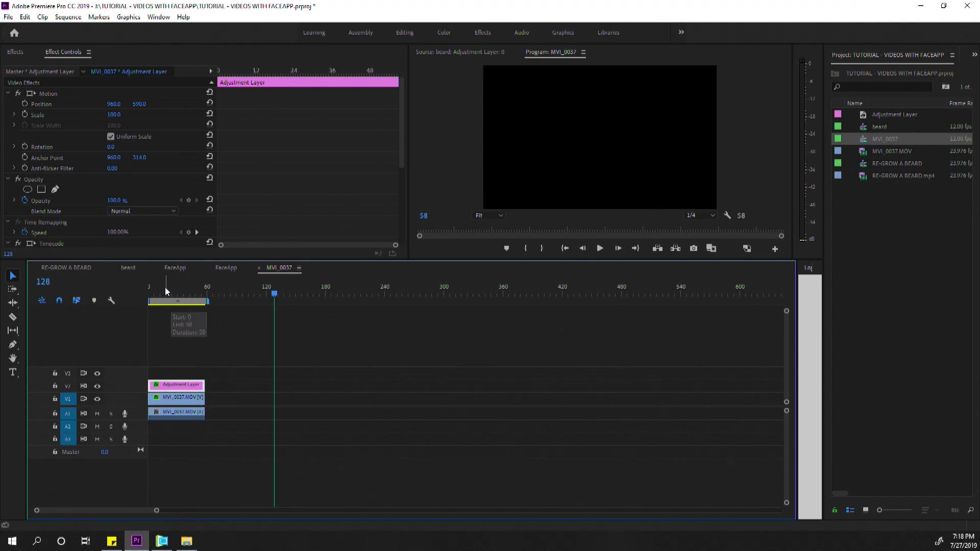
{"action": "key", "text": "space"}
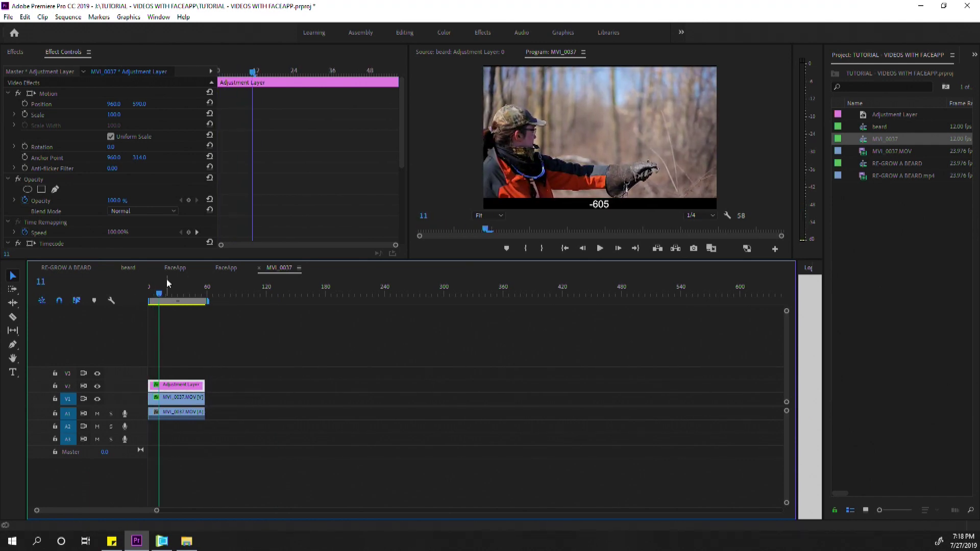
{"action": "key", "text": "space"}
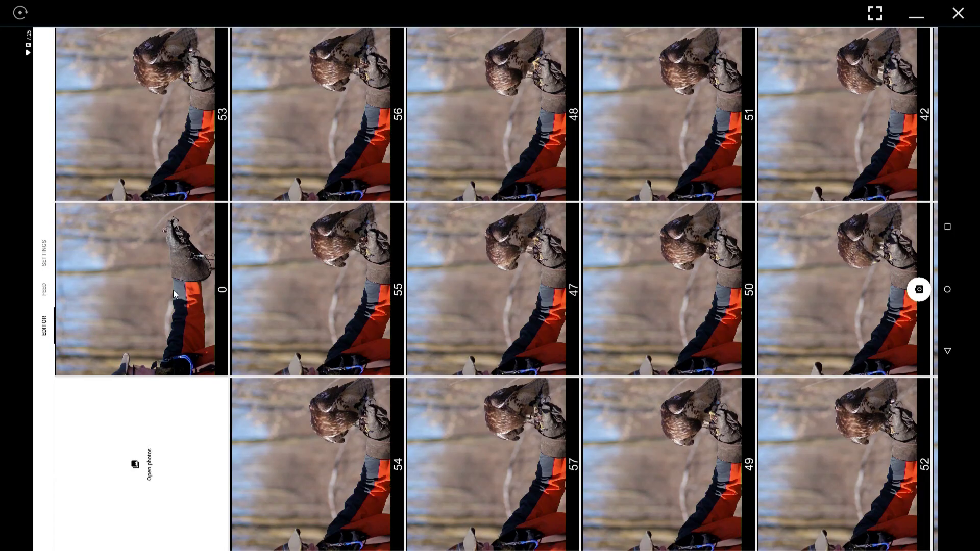
Open frame 0 in Prisma and try the Gothic and Dallas art styles on it.
{"action": "left_click", "coordinate": [174, 291]}
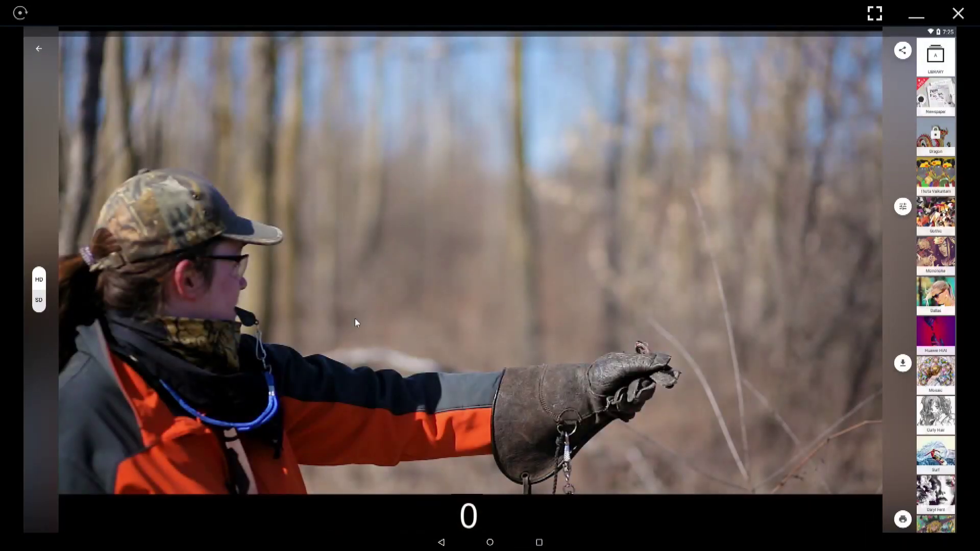
{"action": "left_click", "coordinate": [936, 214]}
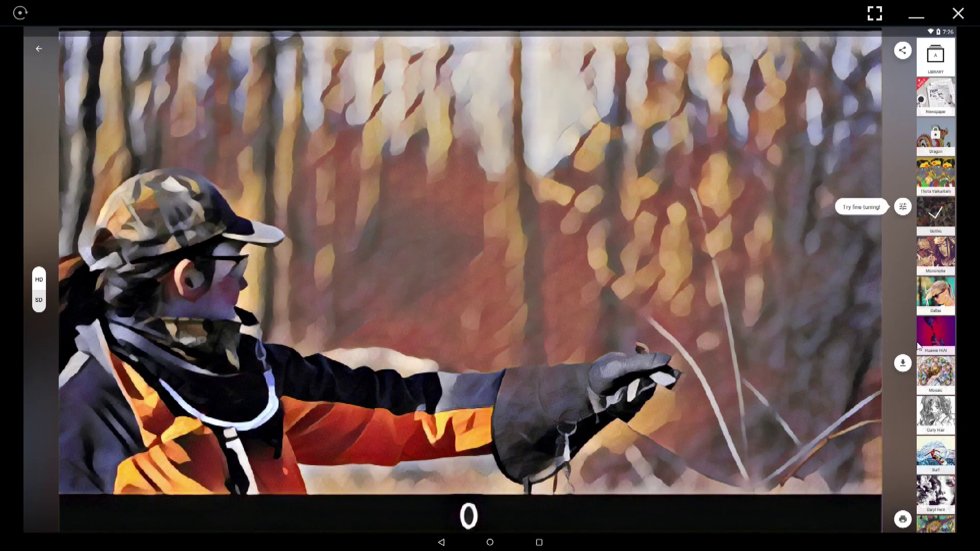
{"action": "left_click", "coordinate": [942, 280]}
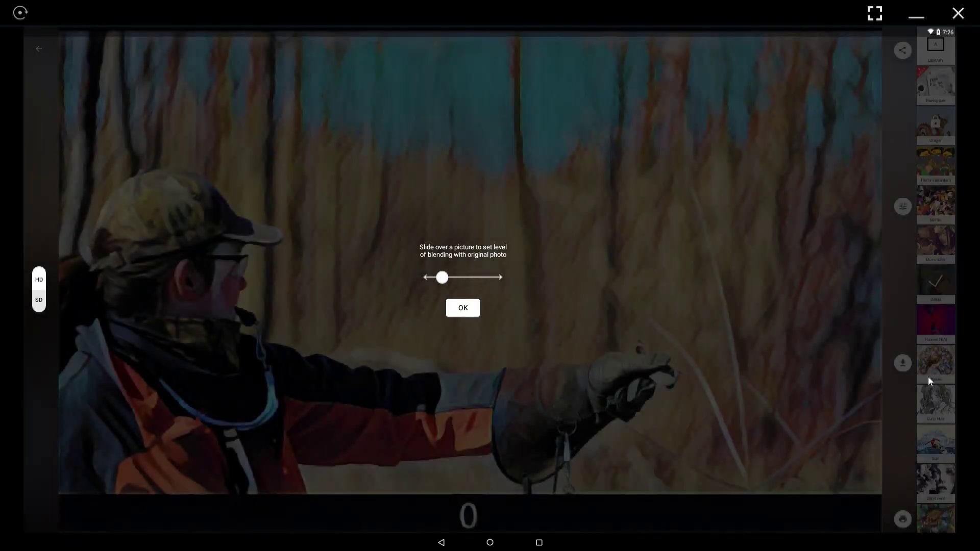
Browse Prisma's art style library and try the Femme and Daryl Feril styles on frame 0.
{"action": "left_click", "coordinate": [929, 375]}
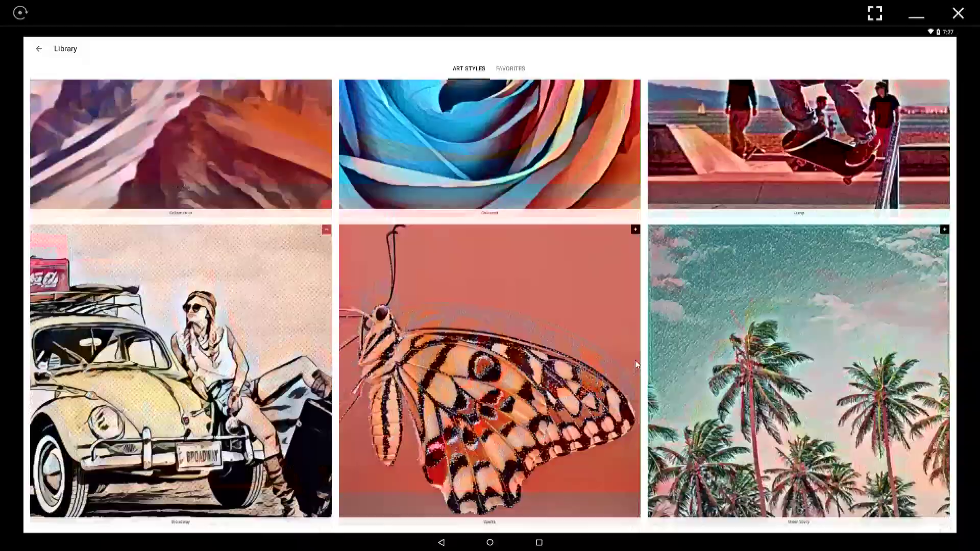
{"action": "scroll", "coordinate": [614, 456], "scroll_direction": "down", "scroll_amount": 10}
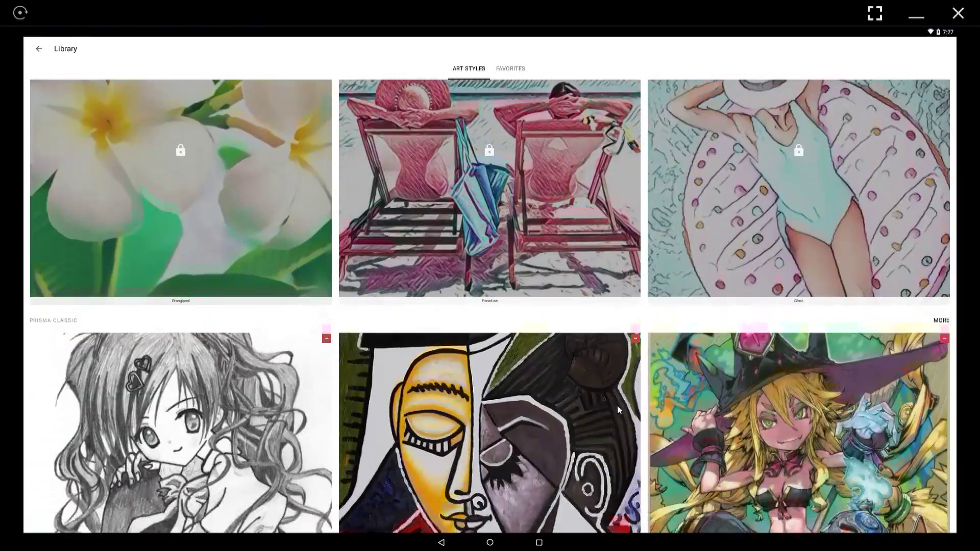
{"action": "scroll", "coordinate": [617, 406], "scroll_direction": "down", "scroll_amount": 5}
{"action": "left_click", "coordinate": [618, 406]}
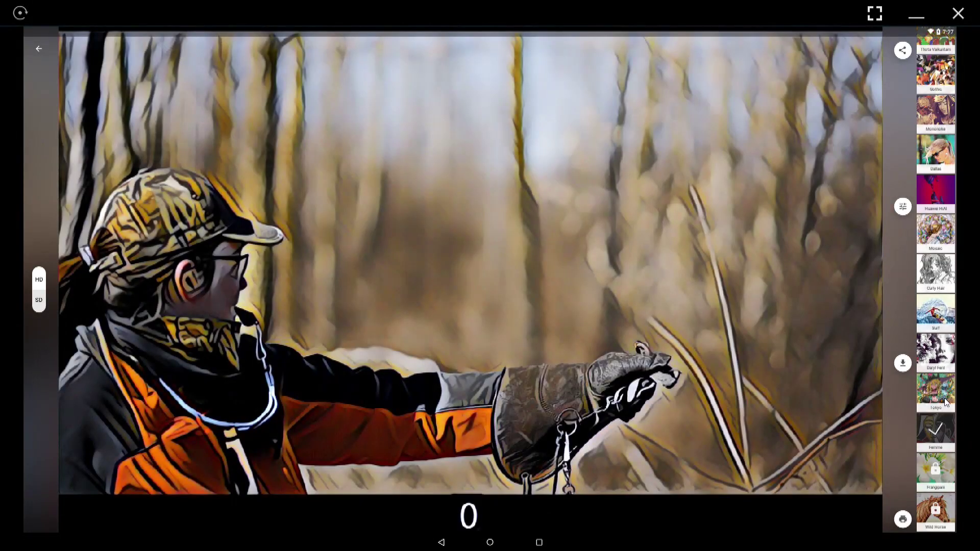
{"action": "left_click", "coordinate": [937, 357]}
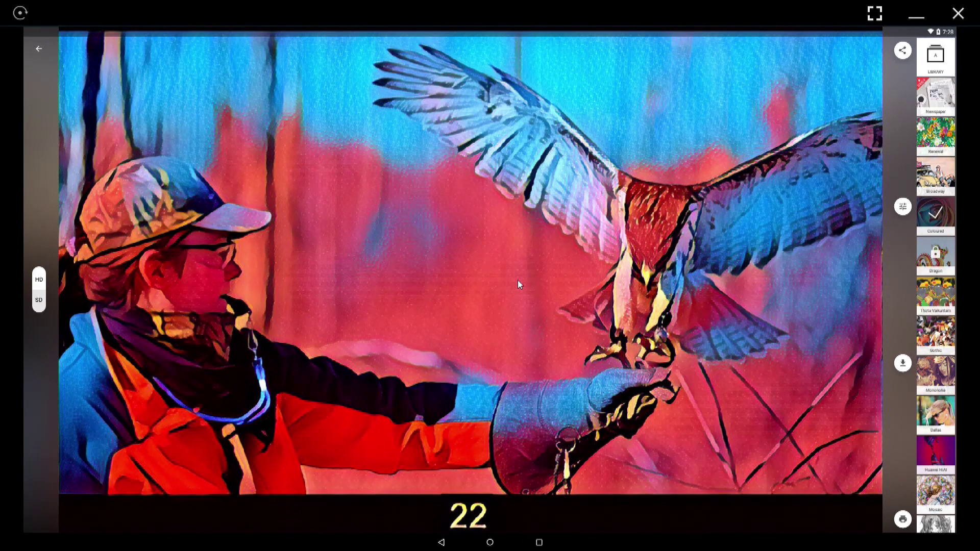
Try the Broadway art style on frame 22 in Prisma, return to the gallery and open frame 1.
{"action": "left_click_drag", "start_coordinate": [518, 280], "coordinate": [571, 243]}
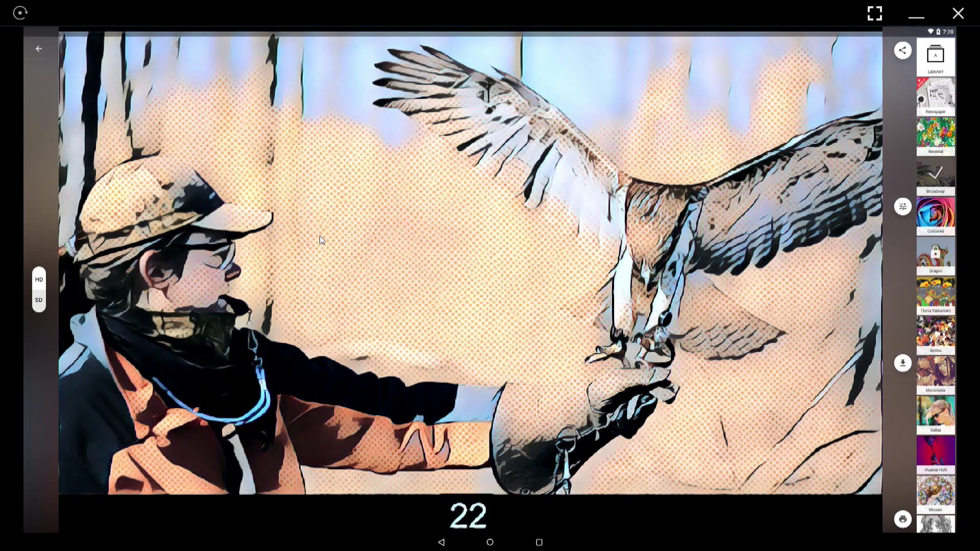
{"action": "key", "text": "Escape"}
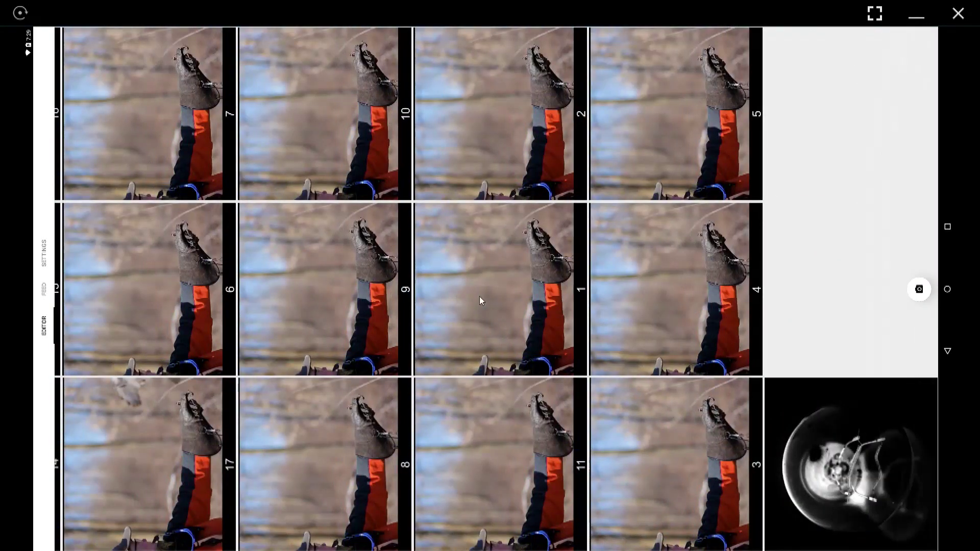
{"action": "left_click", "coordinate": [496, 289]}
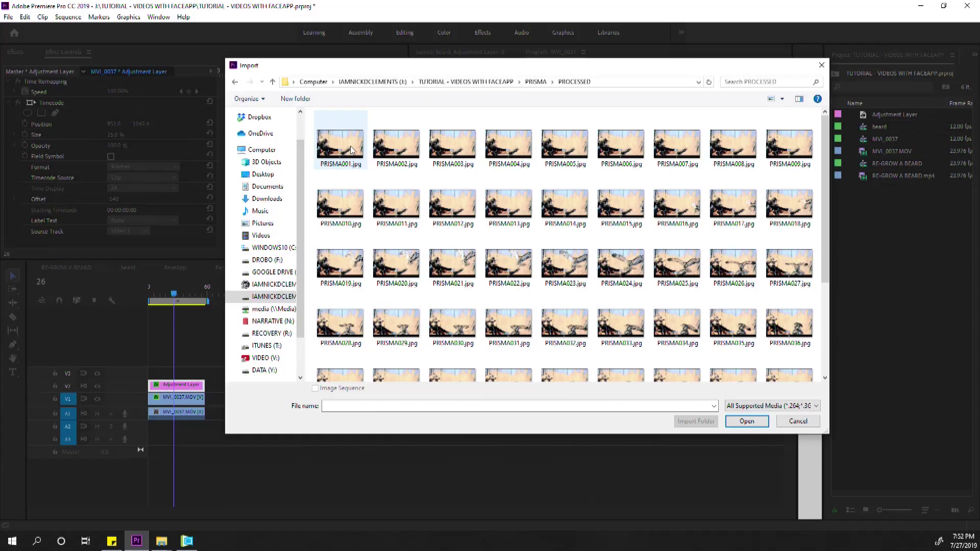
Select the first processed Prisma frame, PRISMA001.jpg, in the PROCESSED folder for import into Premiere Pro.
{"action": "left_click", "coordinate": [352, 149]}
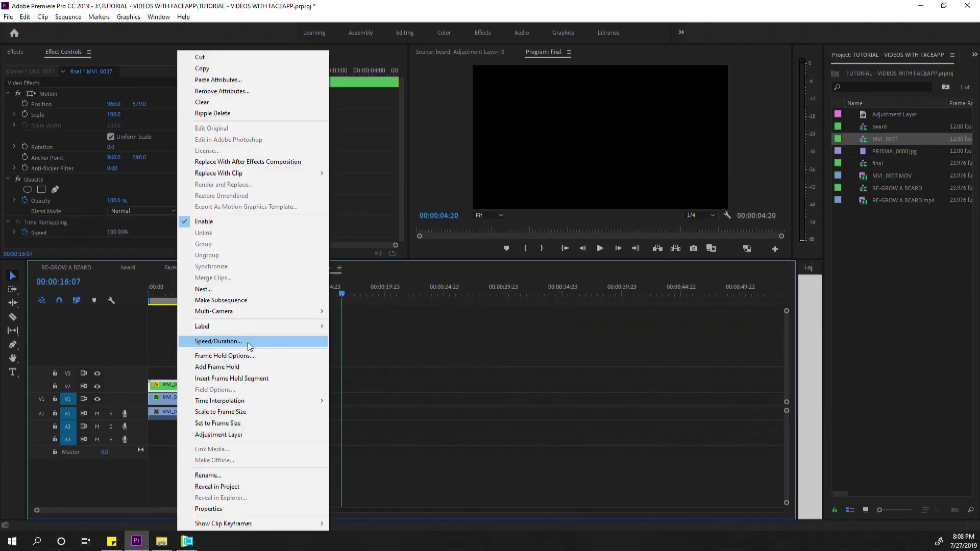
Change the speed of the nested MVI_0037 clip on V2 in the final sequence and play back the result.
{"action": "left_click", "coordinate": [247, 345]}
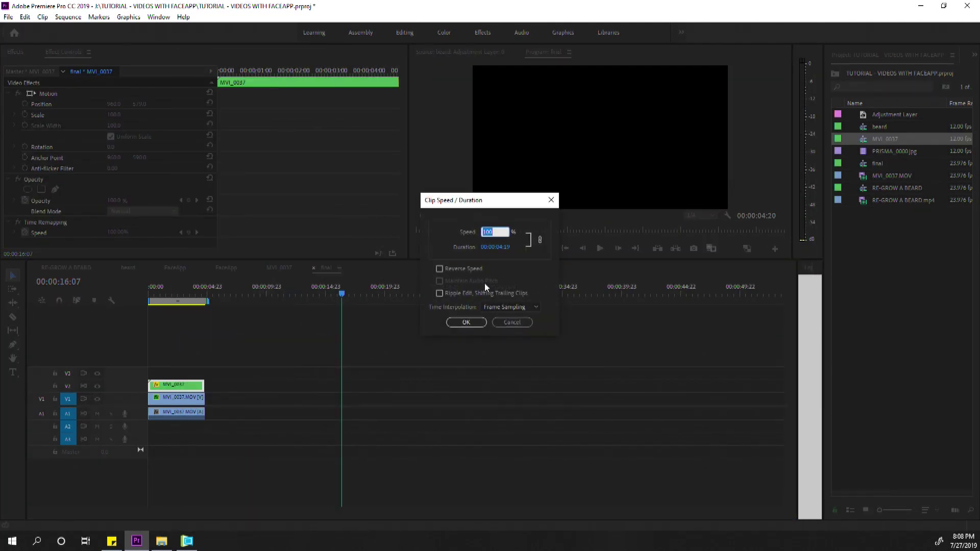
{"action": "key", "text": "Return"}
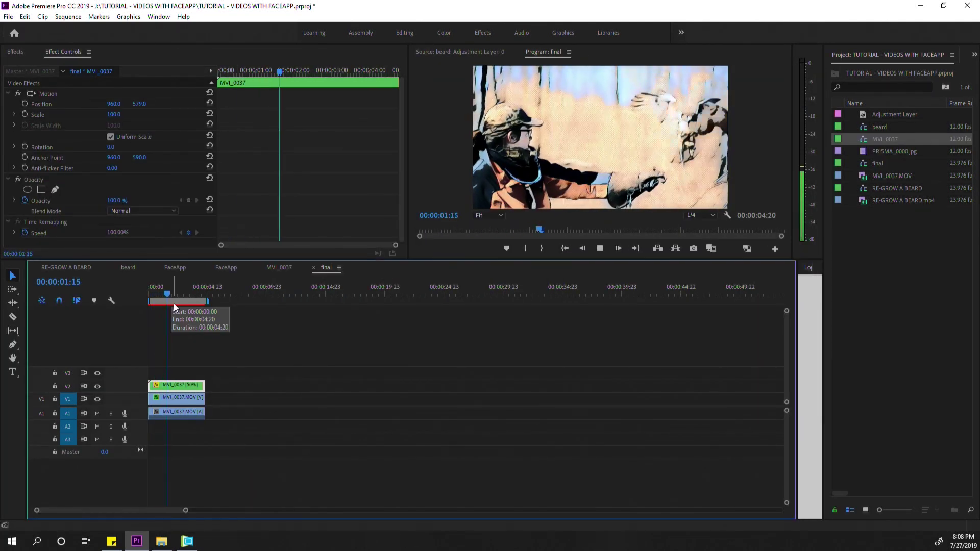